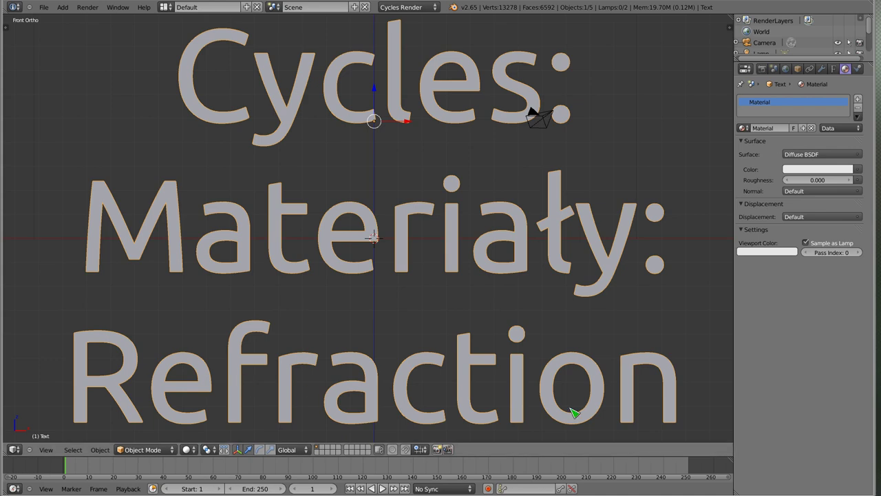
Step: Delete the title text object
{"action": "right_click", "coordinate": [370, 218]}
{"action": "key", "text": "x"}
{"action": "left_click", "coordinate": [362, 205]}
Step: Switch to the Cycles screen layout, angle both 3D views, and select the checkerboard plane
{"action": "left_click", "coordinate": [166, 7]}
{"action": "left_click", "coordinate": [175, 55]}
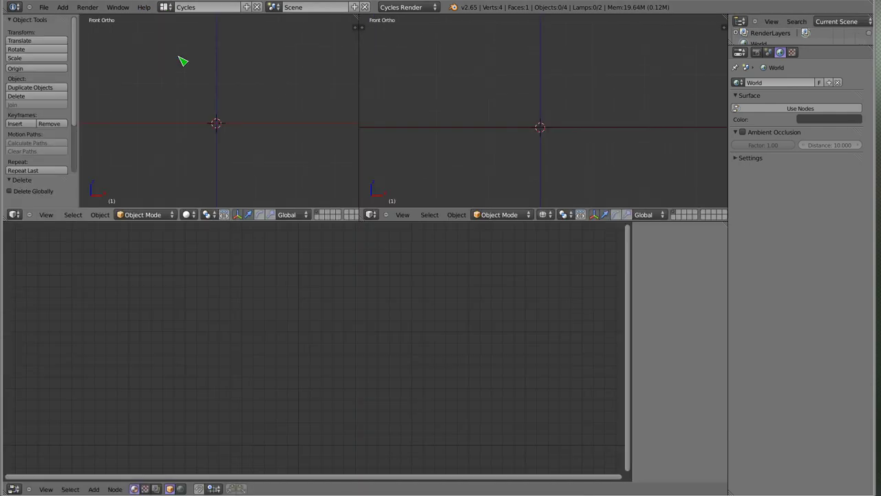
{"action": "key", "text": "KP_8"}
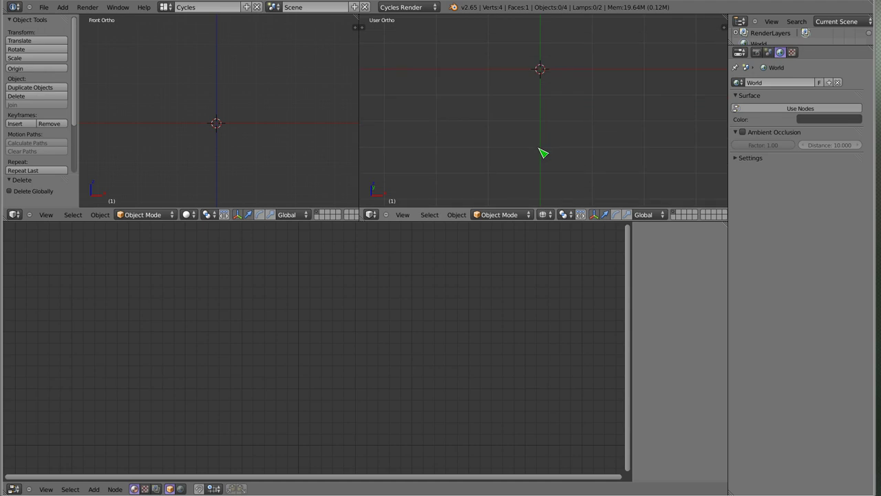
{"action": "middle_click_drag", "start_coordinate": [568, 114], "coordinate": [551, 137]}
{"action": "mouse_move", "coordinate": [204, 89]}
{"action": "middle_mouse_down"}
{"action": "mouse_move", "coordinate": [228, 140]}
{"action": "mouse_move", "coordinate": [238, 140]}
{"action": "middle_mouse_up"}
{"action": "key", "text": "z"}
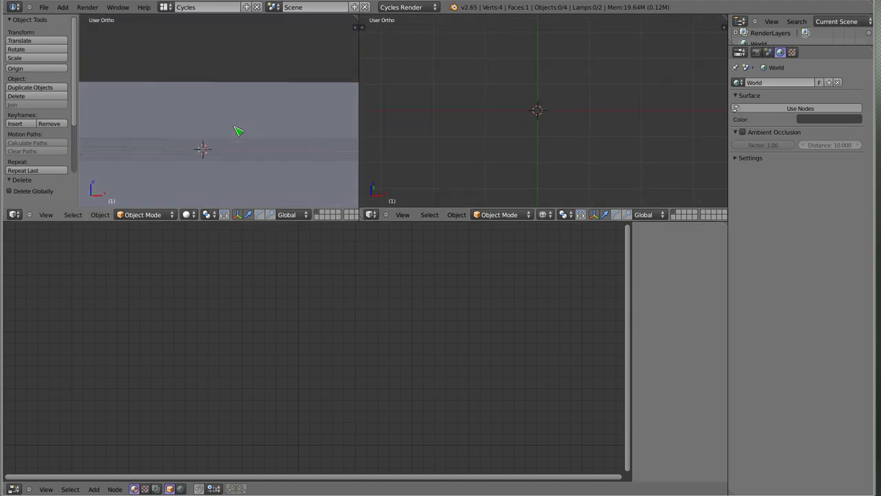
{"action": "right_click", "coordinate": [238, 140]}
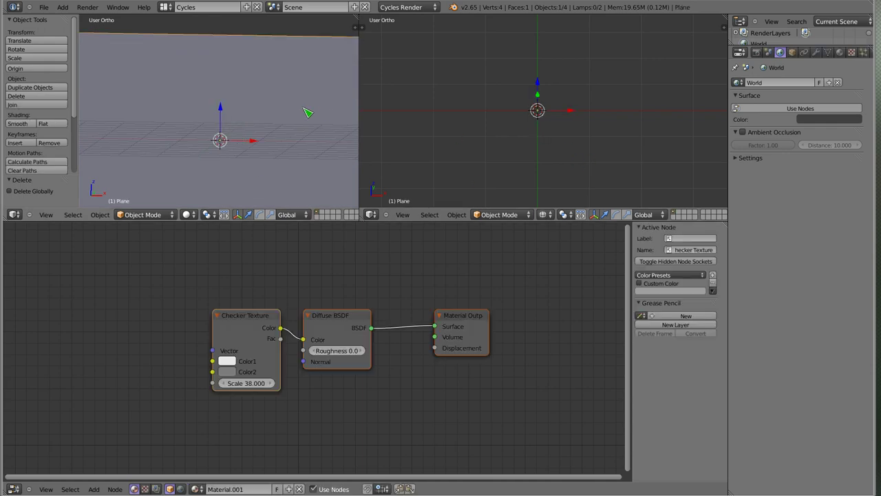
{"action": "key", "text": "shift+a"}
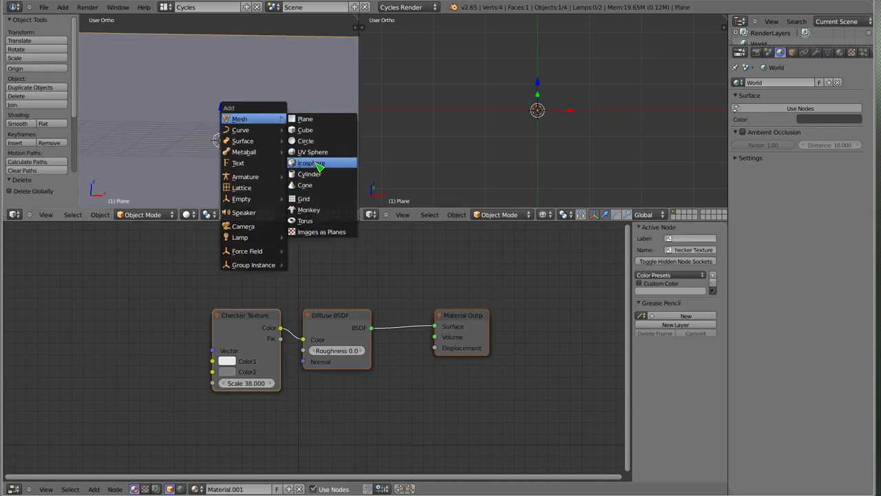
Step: Add a smooth-shaded UV sphere above the plane at X -1.951 and render the right view live
{"action": "left_click", "coordinate": [318, 152]}
{"action": "left_click", "coordinate": [17, 124]}
{"action": "left_click_drag", "start_coordinate": [223, 128], "coordinate": [223, 89]}
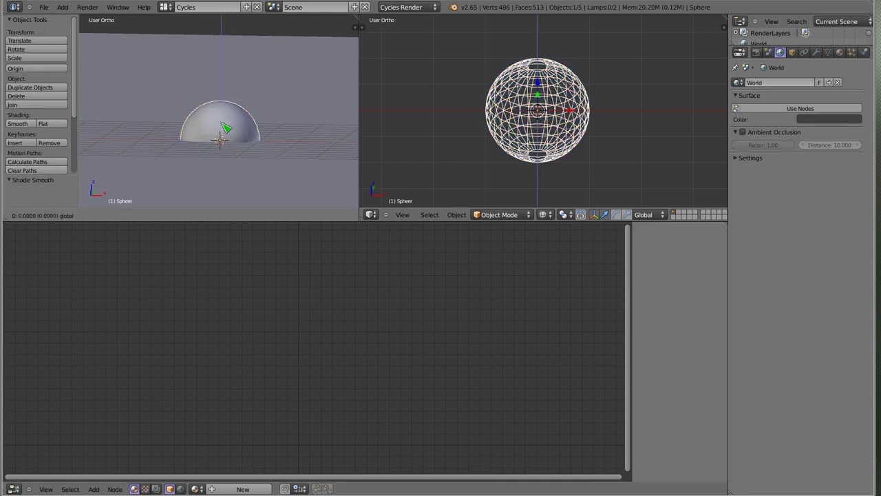
{"action": "scroll", "coordinate": [544, 139], "scroll_direction": "up", "scroll_amount": 3, "text": "shift"}
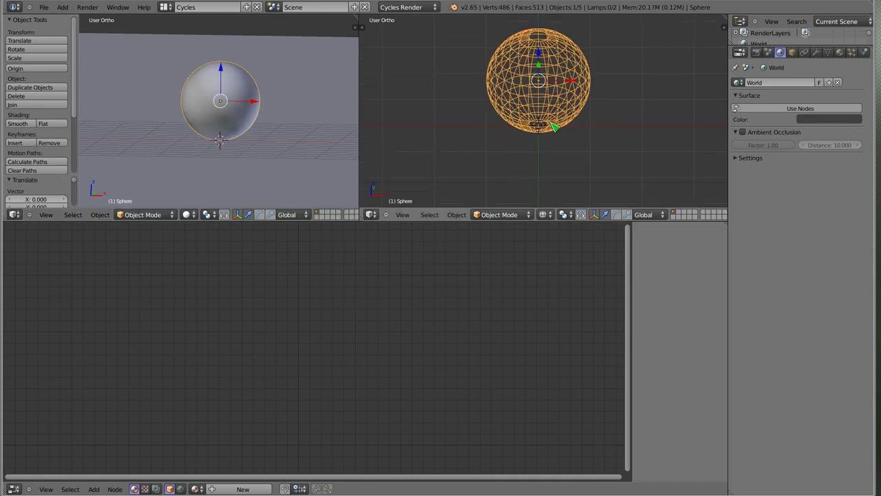
{"action": "left_click_drag", "start_coordinate": [574, 108], "coordinate": [473, 108]}
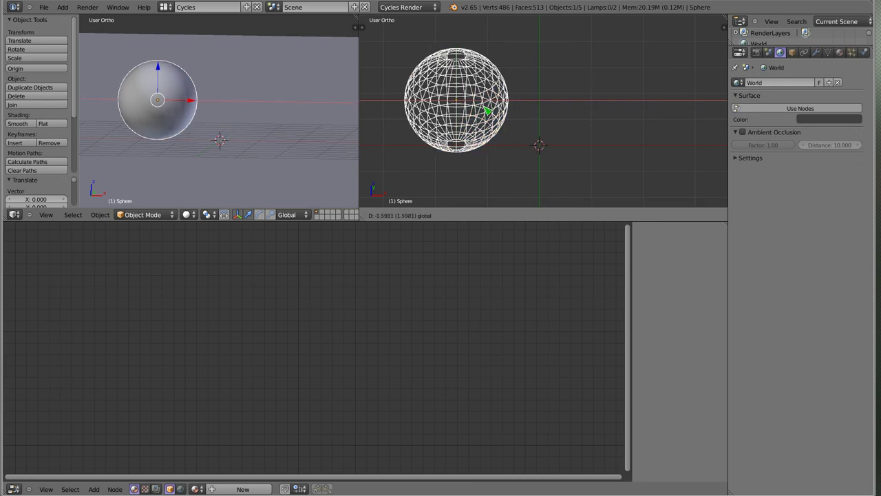
{"action": "left_click", "coordinate": [546, 216]}
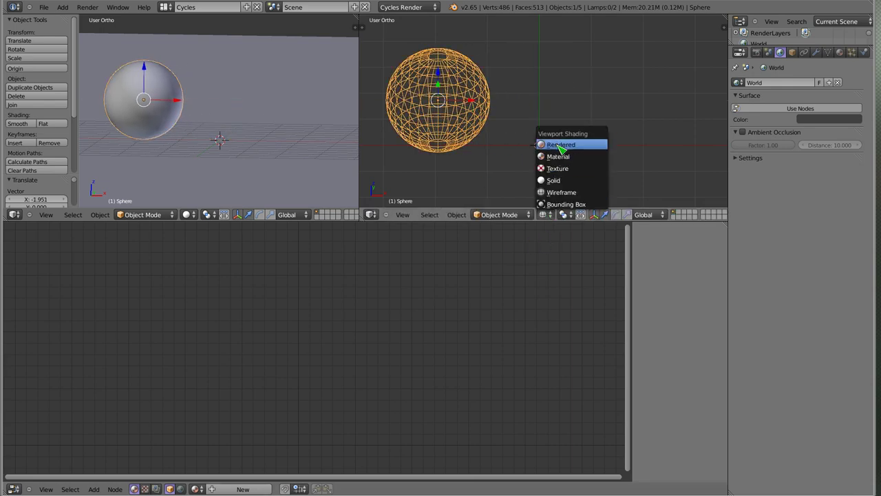
{"action": "left_click", "coordinate": [561, 146]}
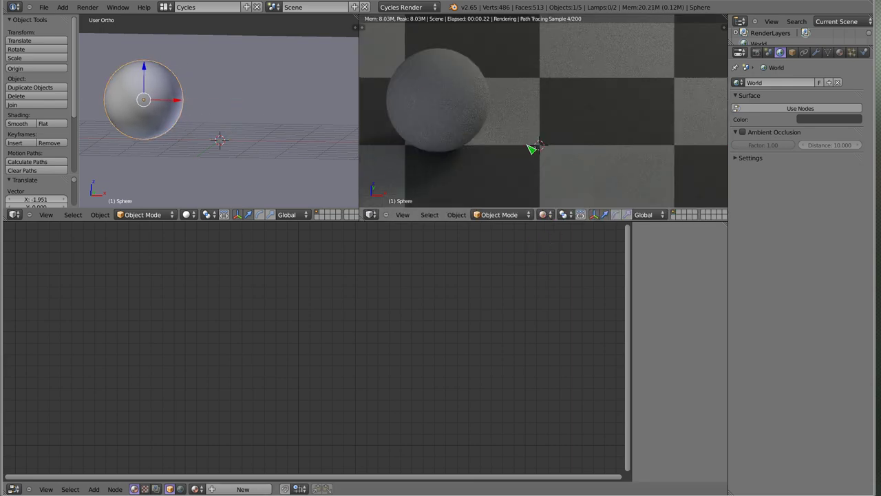
Step: Raise the plane's Checker Texture scale from 38 to 285.4, then select the sphere
{"action": "right_click", "coordinate": [248, 112]}
{"action": "left_click_drag", "start_coordinate": [245, 383], "coordinate": [303, 383]}
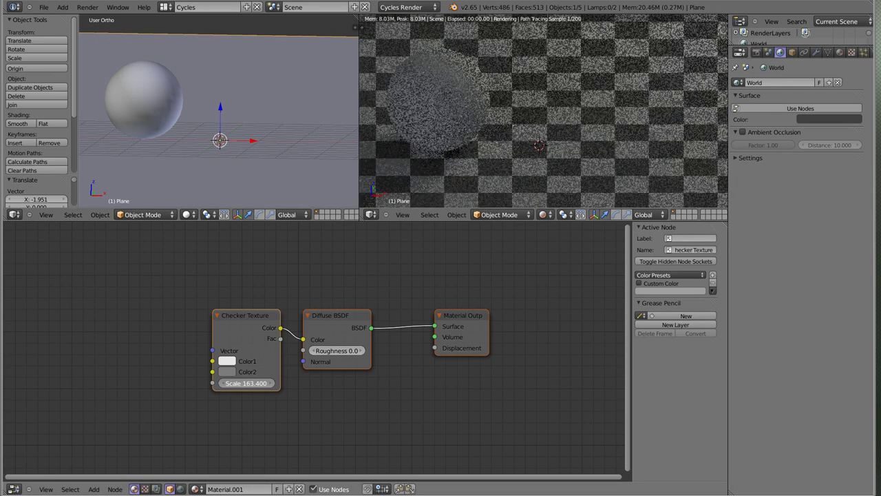
{"action": "left_click_drag", "start_coordinate": [246, 383], "coordinate": [248, 379]}
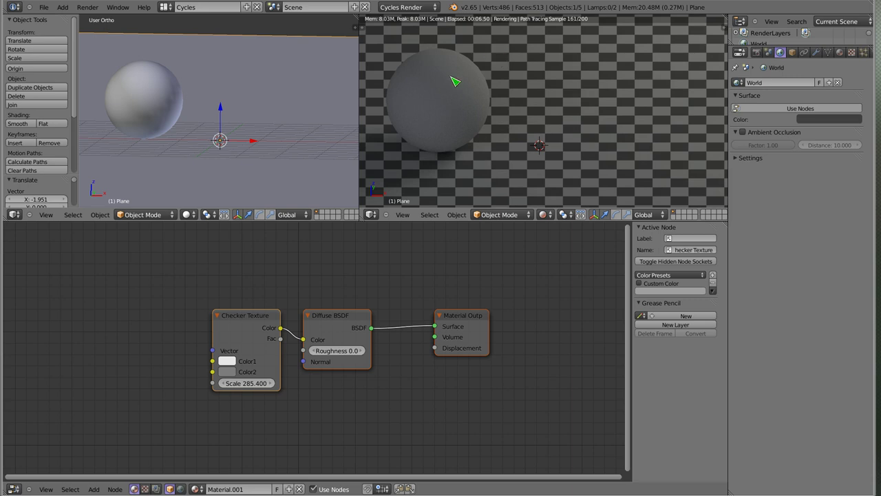
{"action": "middle_click_drag", "start_coordinate": [531, 119], "coordinate": [523, 124], "text": "shift"}
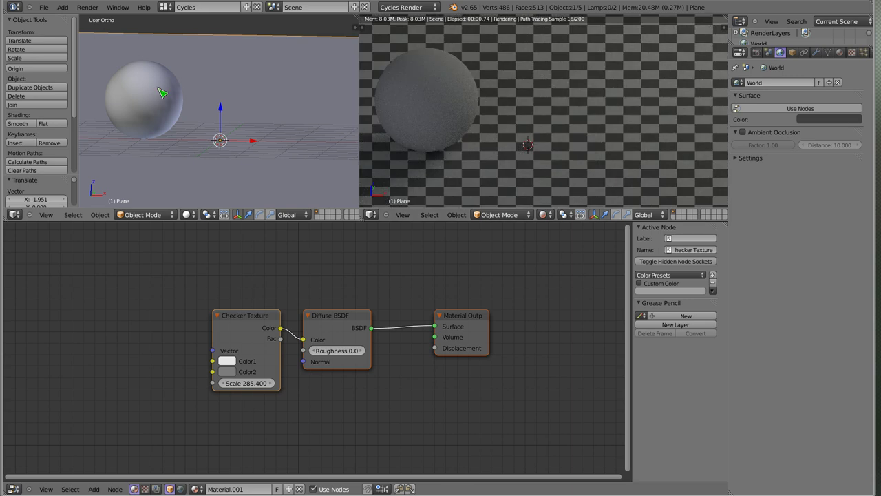
{"action": "right_click", "coordinate": [151, 97]}
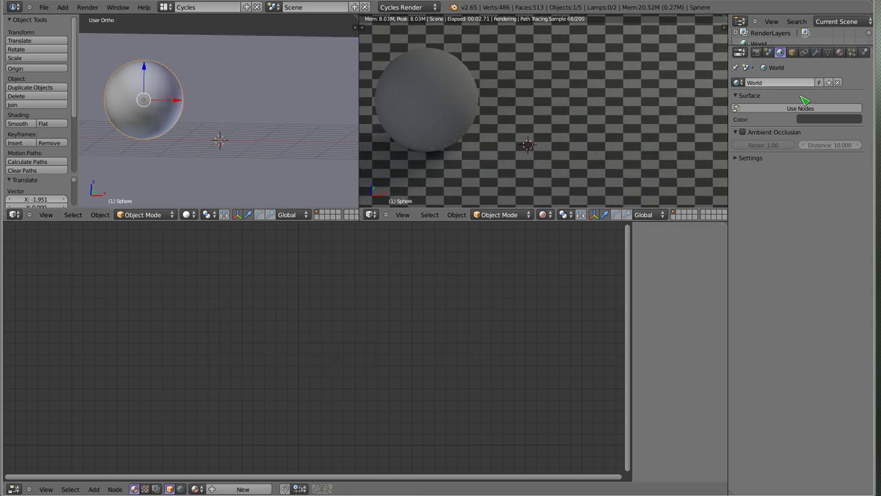
Step: Create a new material for the sphere with a Glass BSDF surface shader
{"action": "left_click", "coordinate": [840, 53]}
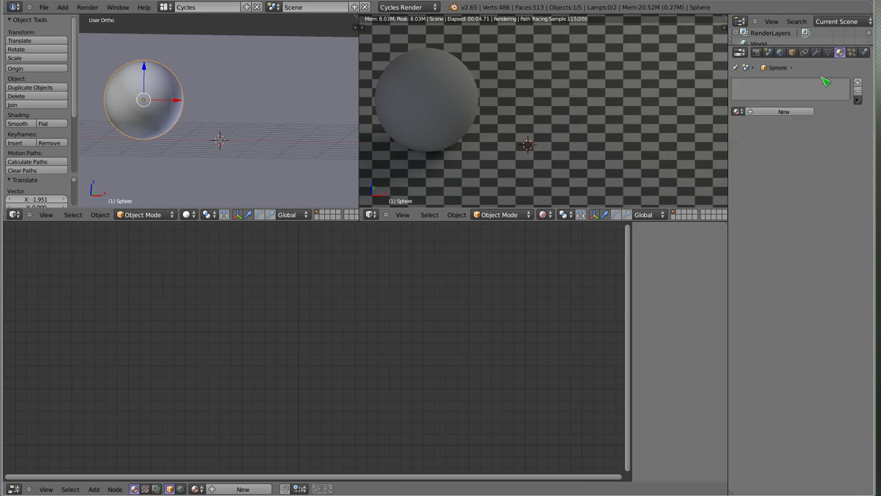
{"action": "left_click", "coordinate": [778, 111]}
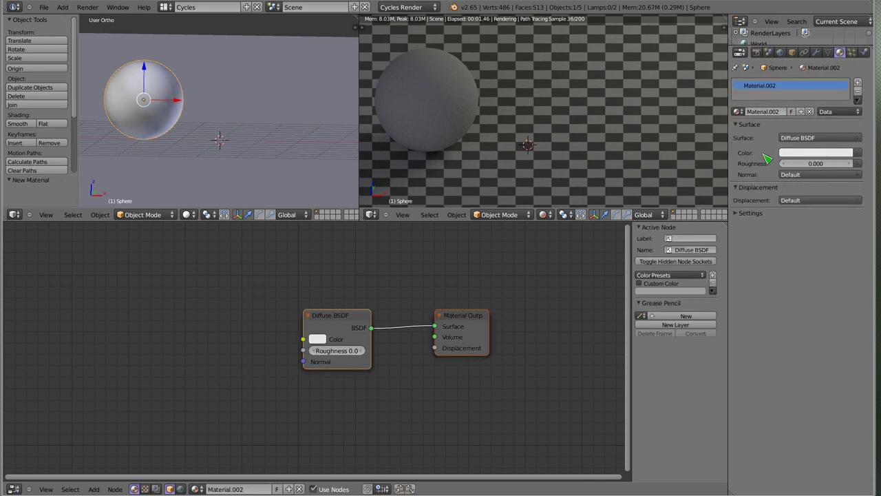
{"action": "left_click", "coordinate": [796, 140]}
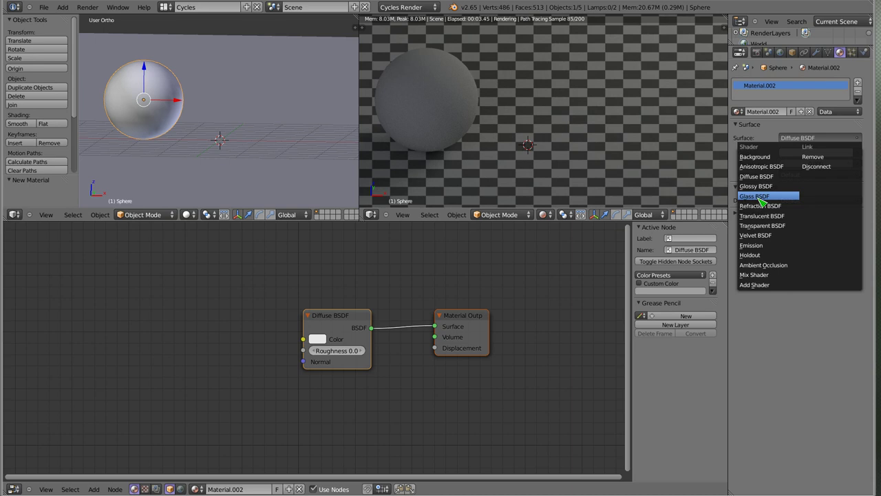
{"action": "left_click", "coordinate": [761, 198]}
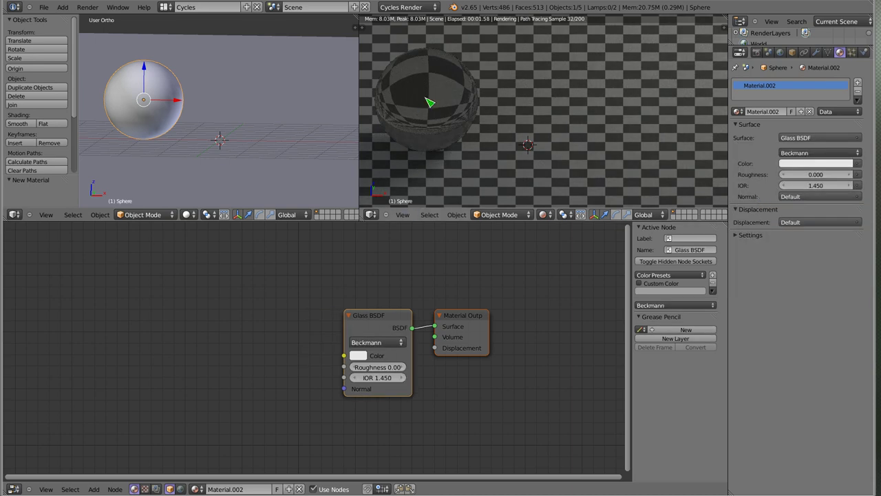
Step: Move the second lamp along X and set its strength to 200000
{"action": "scroll", "coordinate": [227, 111], "scroll_direction": "down", "scroll_amount": 5}
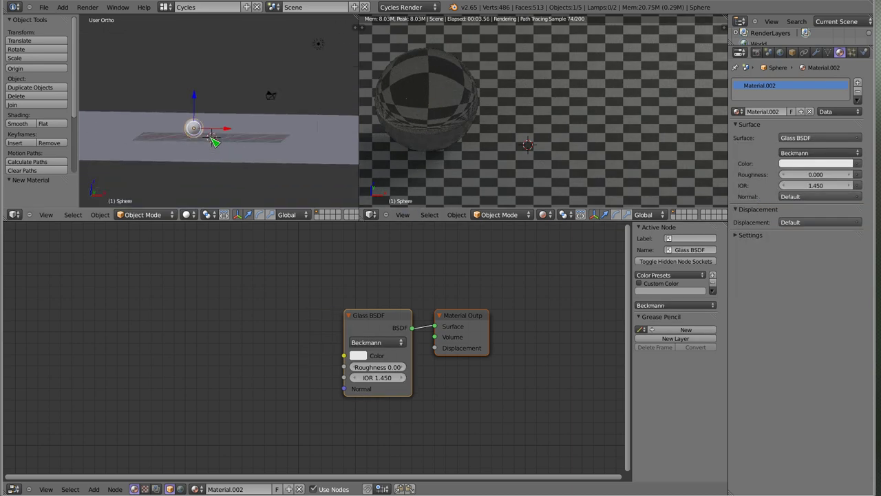
{"action": "right_click", "coordinate": [286, 73]}
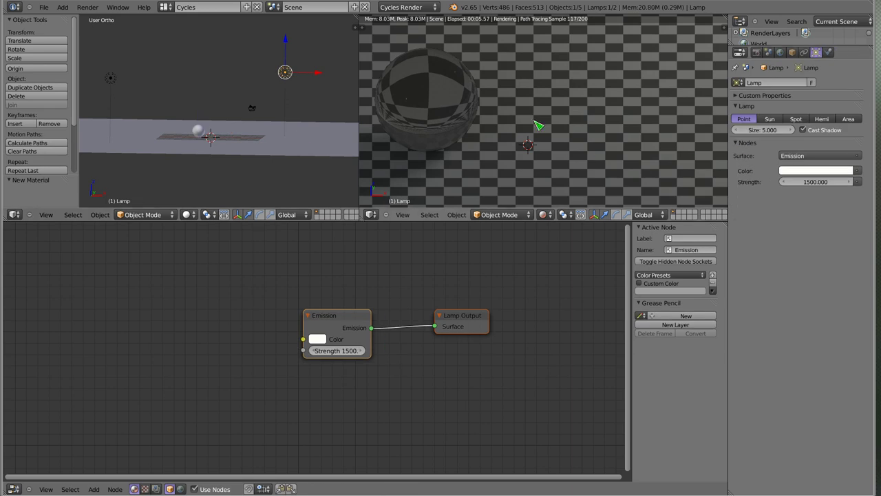
{"action": "right_click", "coordinate": [112, 79]}
{"action": "mouse_move", "coordinate": [136, 121]}
{"action": "middle_mouse_down"}
{"action": "mouse_move", "coordinate": [232, 138]}
{"action": "mouse_move", "coordinate": [172, 101]}
{"action": "middle_mouse_up"}
{"action": "key", "text": "g"}
{"action": "key", "text": "x"}
{"action": "left_click", "coordinate": [236, 108]}
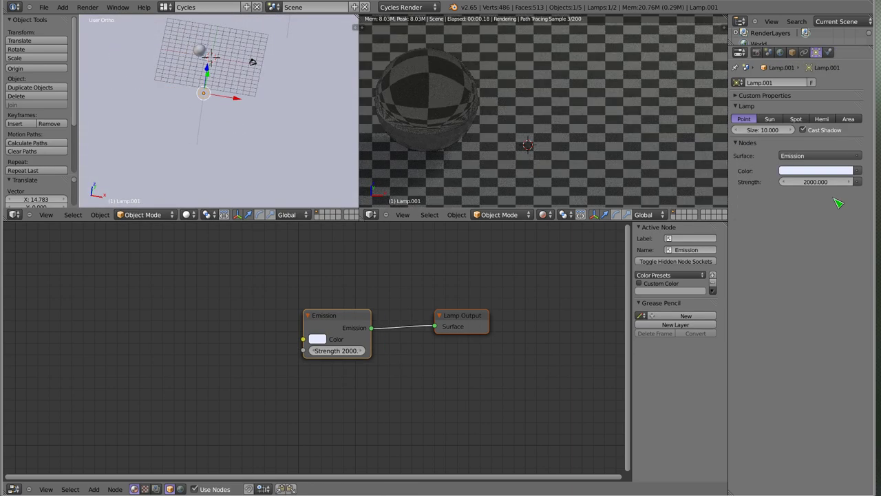
{"action": "left_click", "coordinate": [824, 183]}
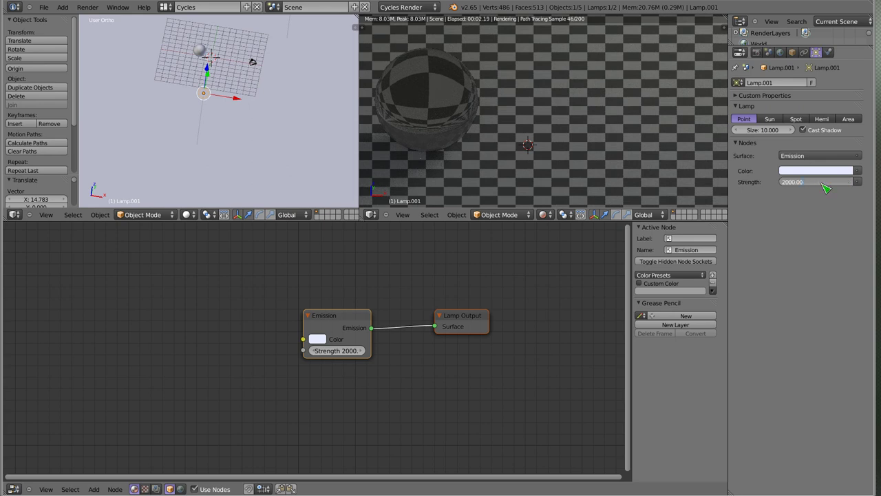
{"action": "type", "text": "20000"}
{"action": "key", "text": "Return"}
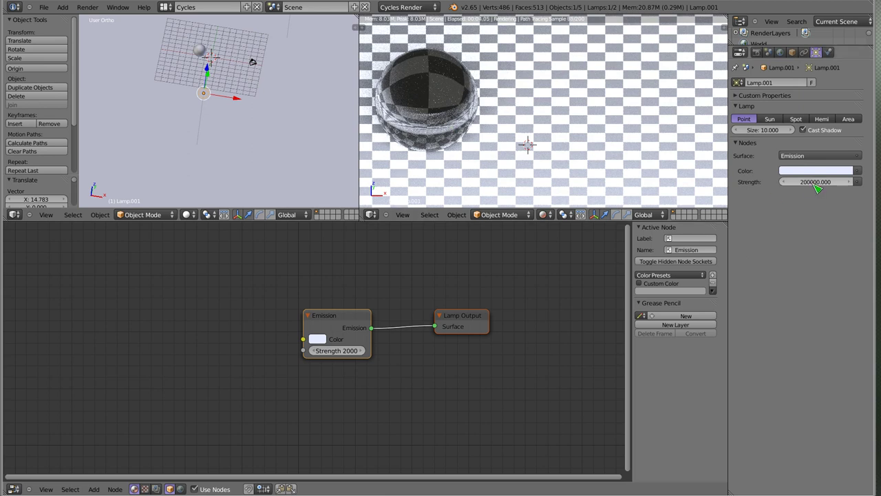
Step: Select the glass sphere and switch the left view to front view
{"action": "right_click", "coordinate": [211, 53]}
{"action": "key", "text": "KP_1"}
{"action": "scroll", "coordinate": [209, 52], "scroll_direction": "up", "scroll_amount": 3}
Step: Duplicate the glass sphere along X to the right of the original
{"action": "key", "text": "shift+d"}
{"action": "key", "text": "x"}
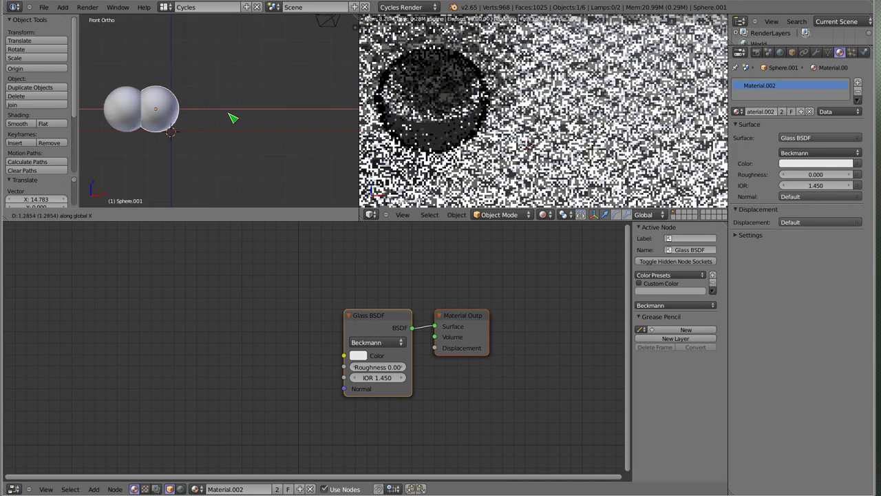
{"action": "left_click", "coordinate": [238, 117]}
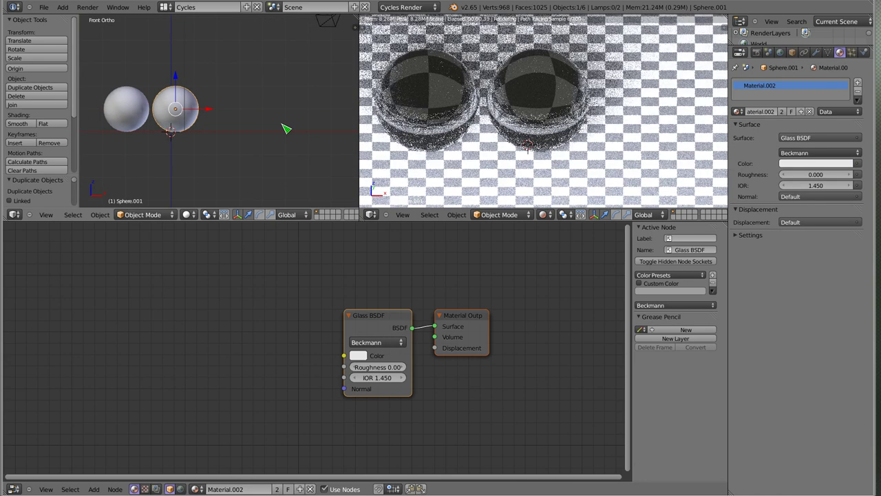
{"action": "mouse_move", "coordinate": [393, 316]}
{"action": "left_mouse_down"}
{"action": "mouse_move", "coordinate": [351, 251]}
{"action": "mouse_move", "coordinate": [363, 249]}
{"action": "left_mouse_up"}
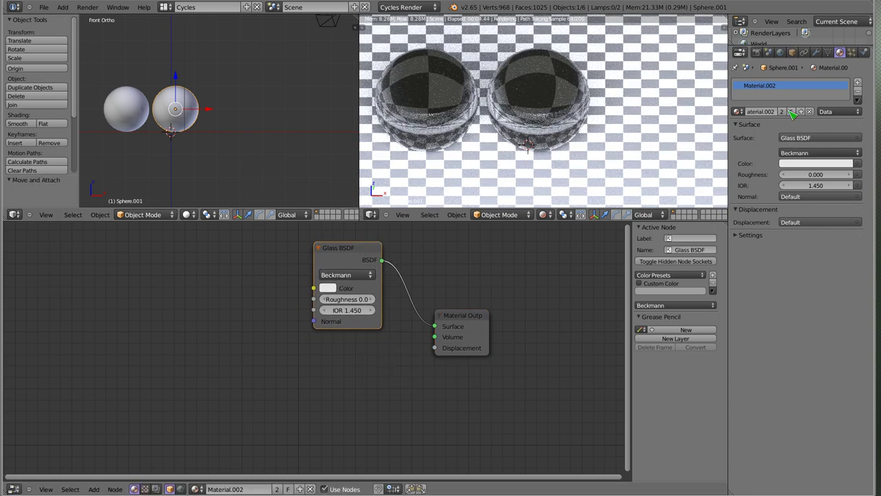
Step: Give the middle sphere its own new material with a Refraction BSDF surface
{"action": "left_click", "coordinate": [801, 111]}
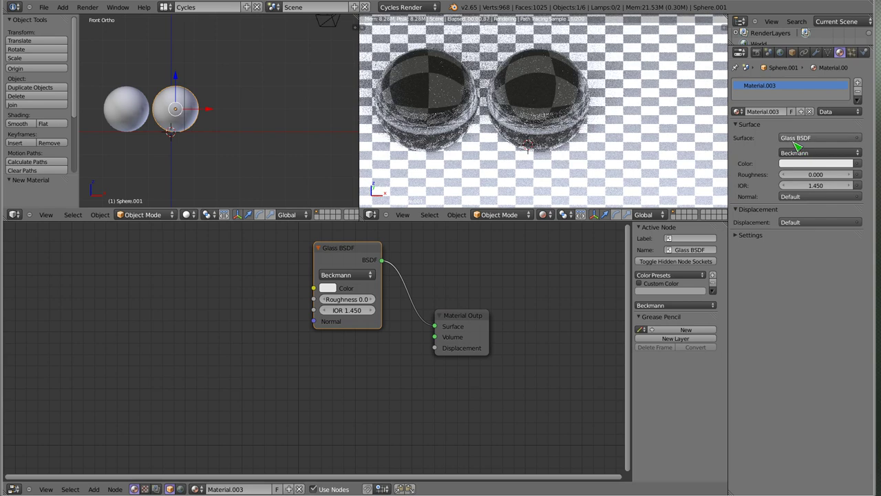
{"action": "left_click", "coordinate": [796, 140]}
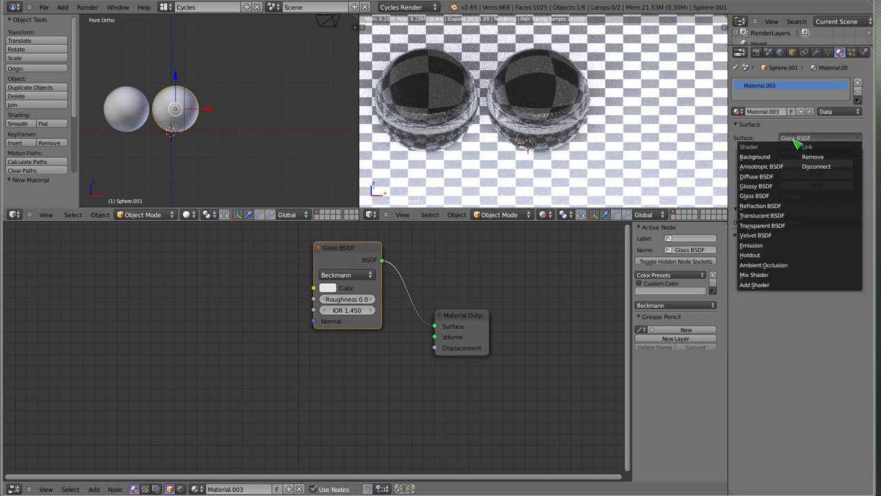
{"action": "left_click", "coordinate": [764, 206]}
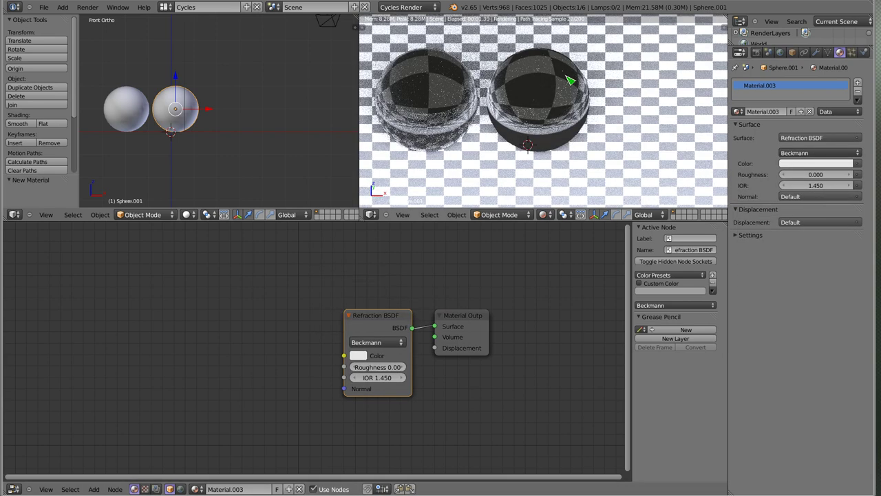
{"action": "left_click_drag", "start_coordinate": [379, 313], "coordinate": [372, 310]}
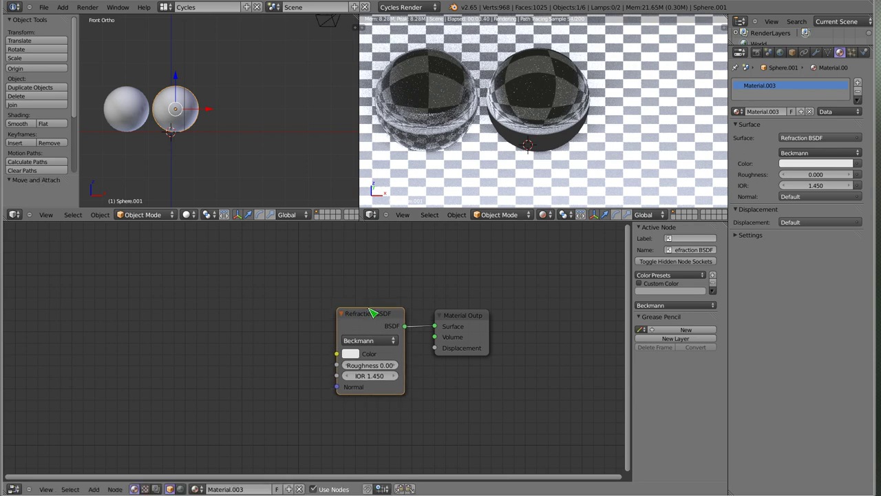
Step: Duplicate the middle sphere along X as a third sphere further right
{"action": "key", "text": "shift+d"}
{"action": "key", "text": "x"}
{"action": "left_click", "coordinate": [254, 131]}
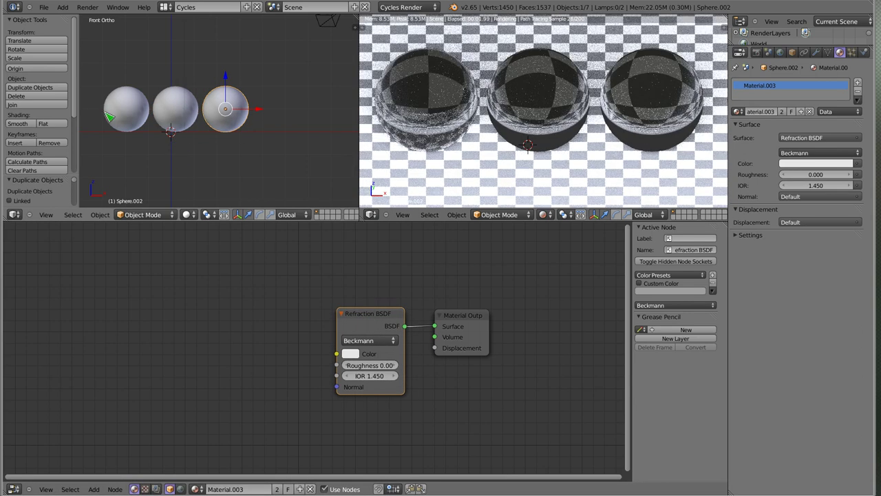
Step: Give the right sphere its own material and insert a Mix Shader into the shader link
{"action": "left_click_drag", "start_coordinate": [374, 315], "coordinate": [322, 332]}
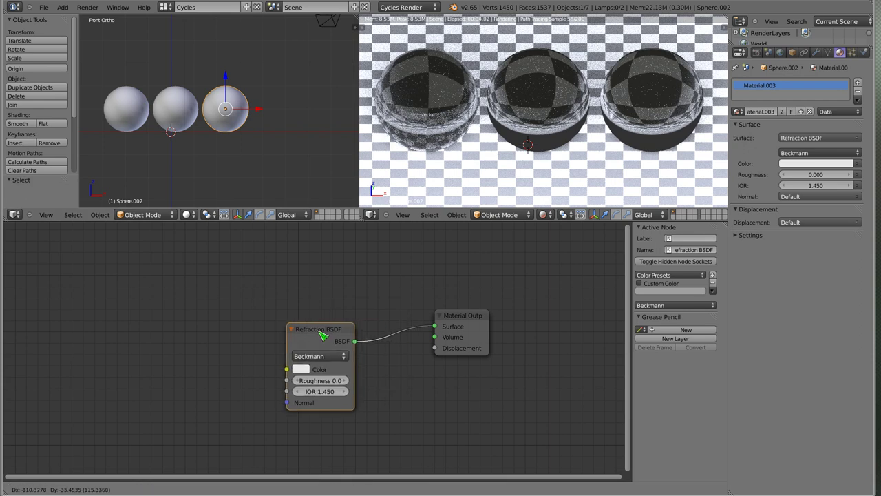
{"action": "left_click", "coordinate": [801, 112]}
{"action": "left_click_drag", "start_coordinate": [338, 338], "coordinate": [298, 339]}
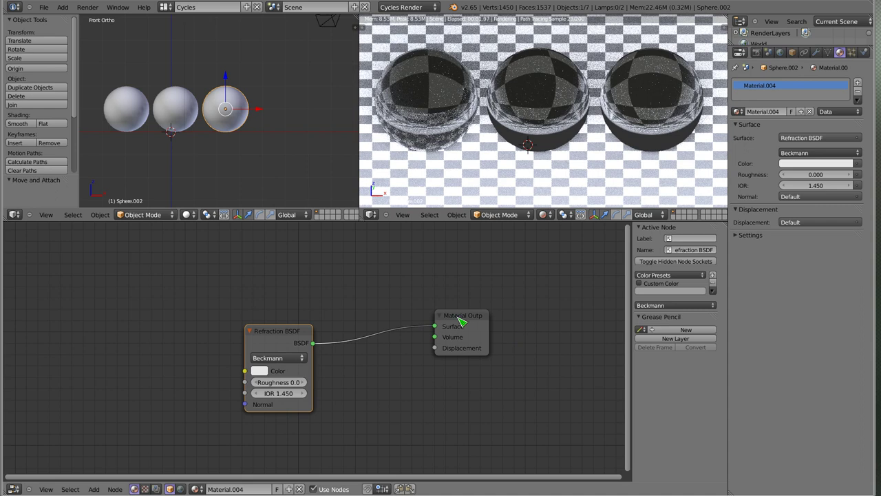
{"action": "left_click_drag", "start_coordinate": [462, 322], "coordinate": [502, 322]}
{"action": "key", "text": "shift+a"}
{"action": "mouse_move", "coordinate": [354, 312]}
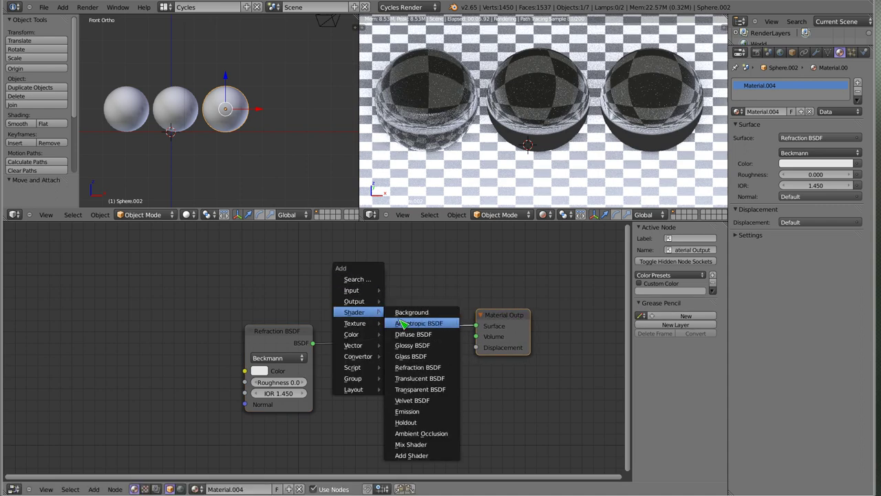
{"action": "left_click", "coordinate": [434, 446]}
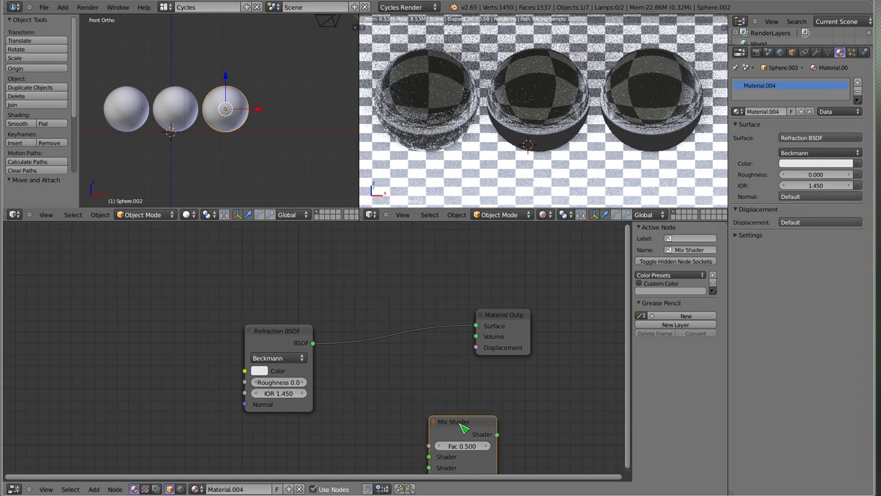
{"action": "left_click", "coordinate": [412, 356]}
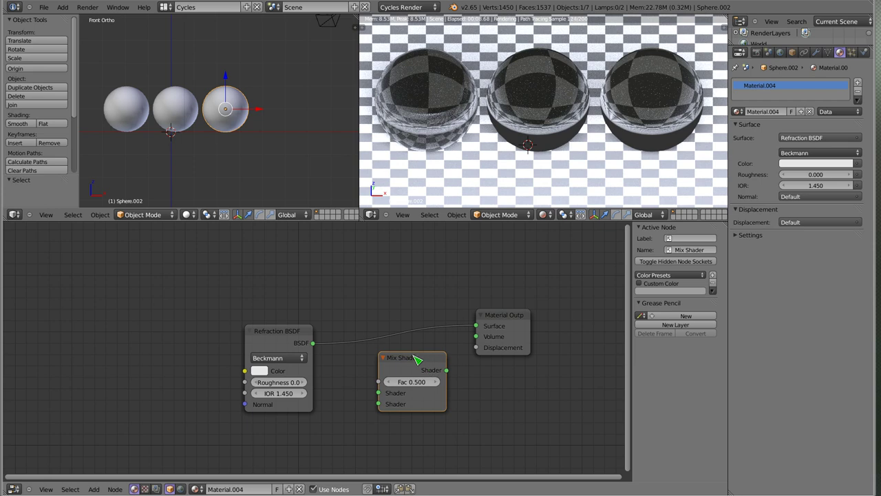
{"action": "left_click_drag", "start_coordinate": [418, 360], "coordinate": [412, 311]}
Step: Add a Glass BSDF node above the Refraction node and connect it to the Mix Shader
{"action": "left_click_drag", "start_coordinate": [278, 342], "coordinate": [278, 366]}
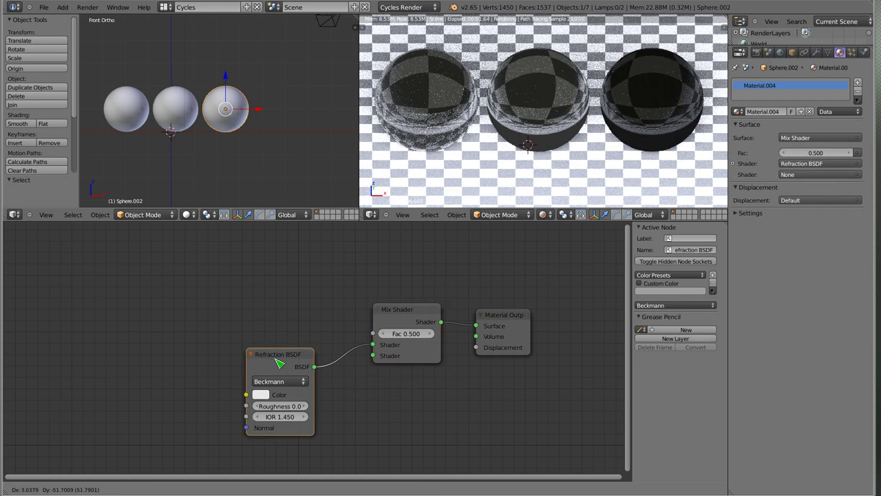
{"action": "key", "text": "shift+a"}
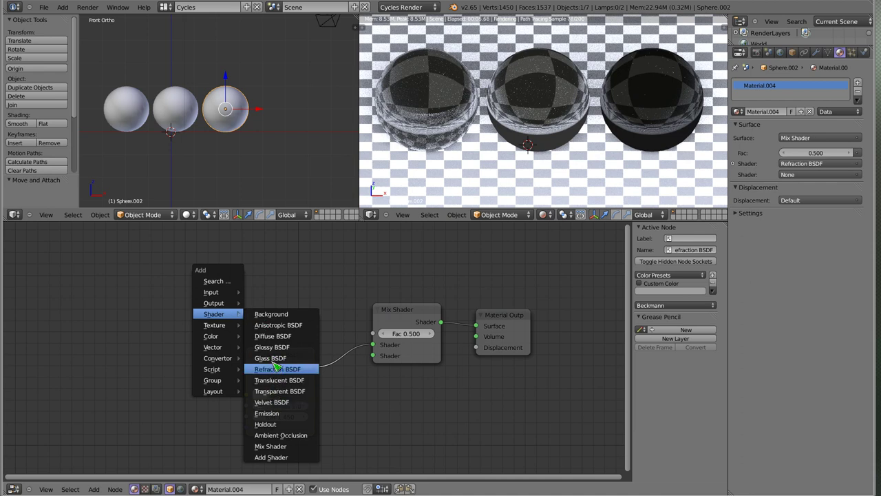
{"action": "left_click", "coordinate": [271, 358]}
{"action": "left_click", "coordinate": [270, 251]}
{"action": "left_click_drag", "start_coordinate": [312, 258], "coordinate": [372, 345]}
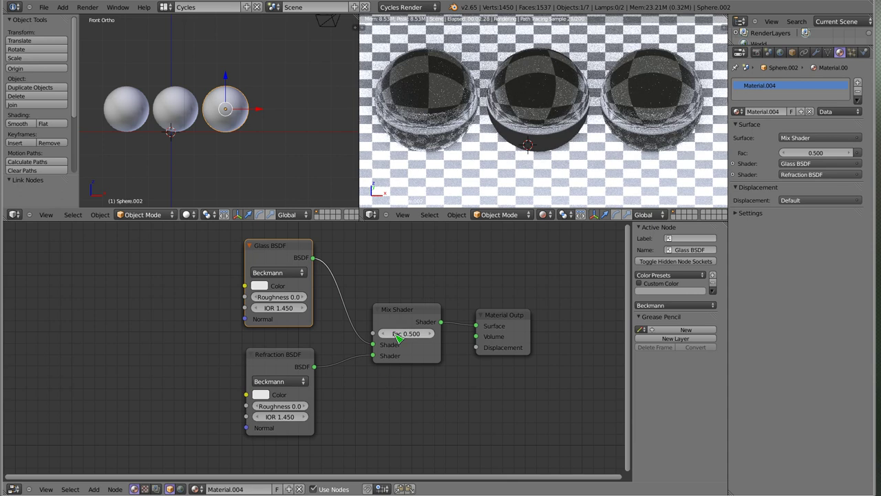
{"action": "left_click_drag", "start_coordinate": [295, 248], "coordinate": [296, 263]}
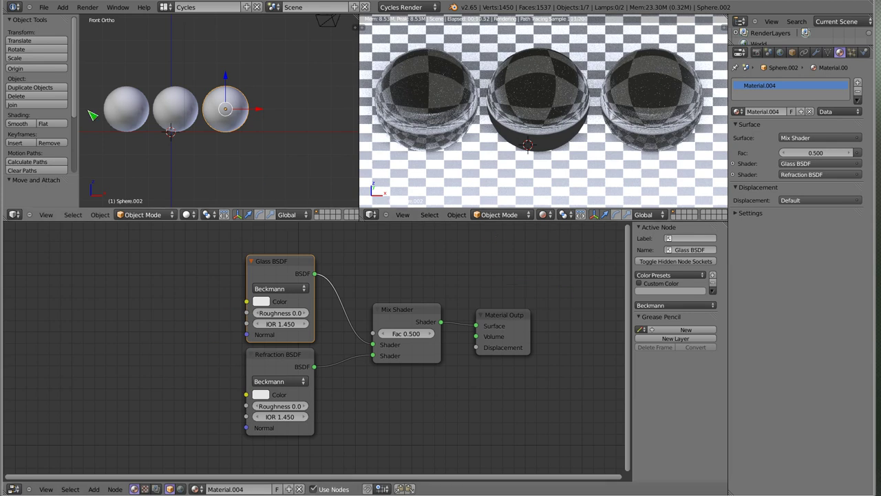
Step: Select the left sphere and set its Glass BSDF roughness to 0.100
{"action": "right_click", "coordinate": [122, 110]}
{"action": "left_click_drag", "start_coordinate": [344, 252], "coordinate": [335, 277]}
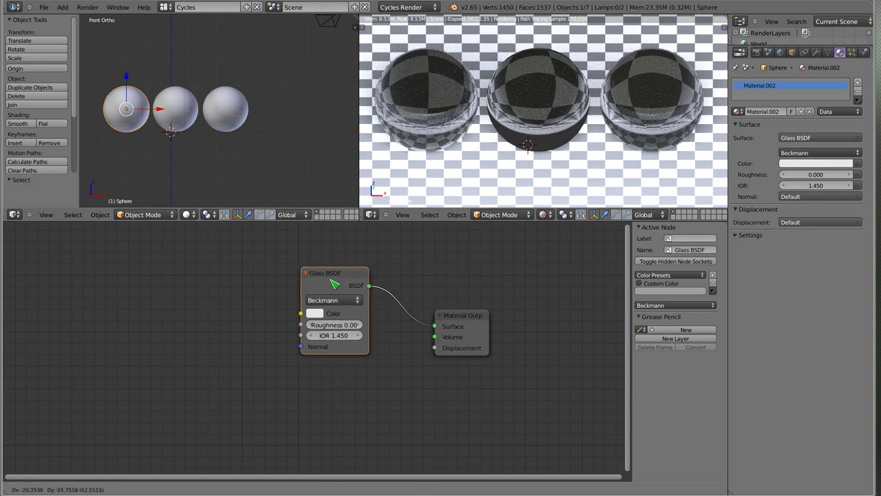
{"action": "left_click_drag", "start_coordinate": [372, 355], "coordinate": [391, 361]}
{"action": "left_click", "coordinate": [347, 325]}
{"action": "type", "text": "0.1"}
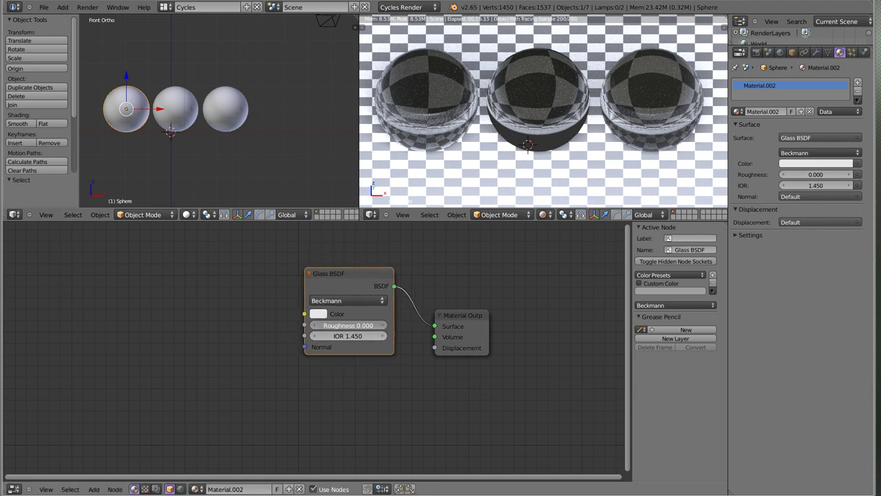
{"action": "key", "text": "Return"}
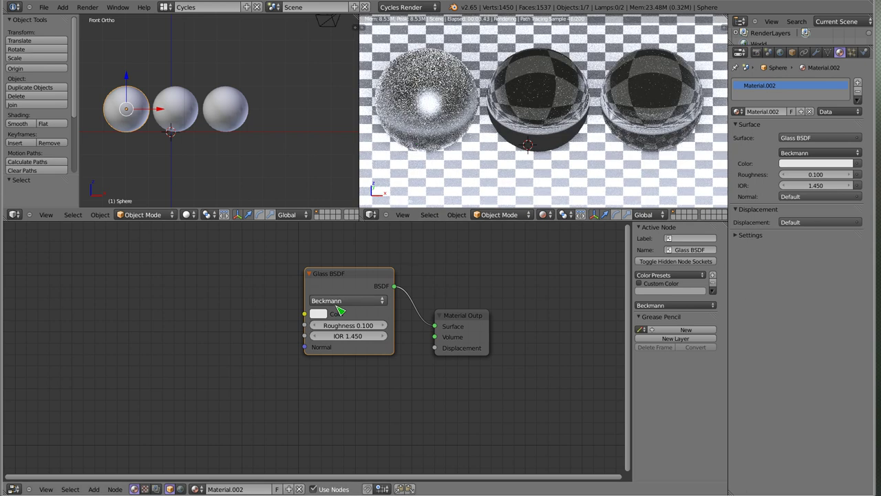
Step: Try the glass distributions Sharp, Beckmann and GGX to compare them
{"action": "left_click", "coordinate": [337, 301]}
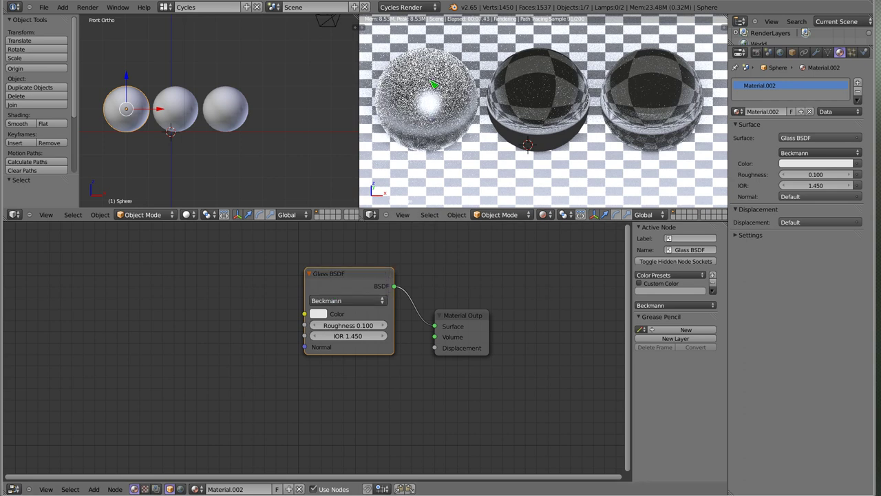
{"action": "left_click", "coordinate": [355, 301]}
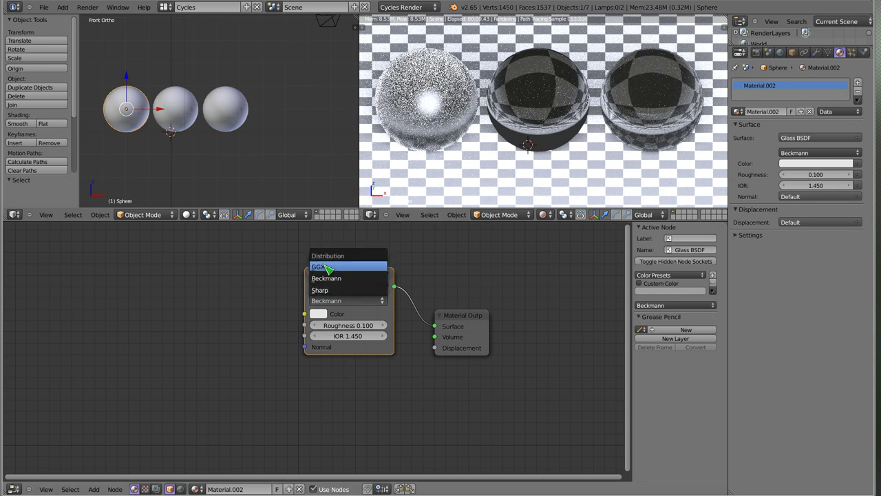
{"action": "left_click", "coordinate": [327, 290]}
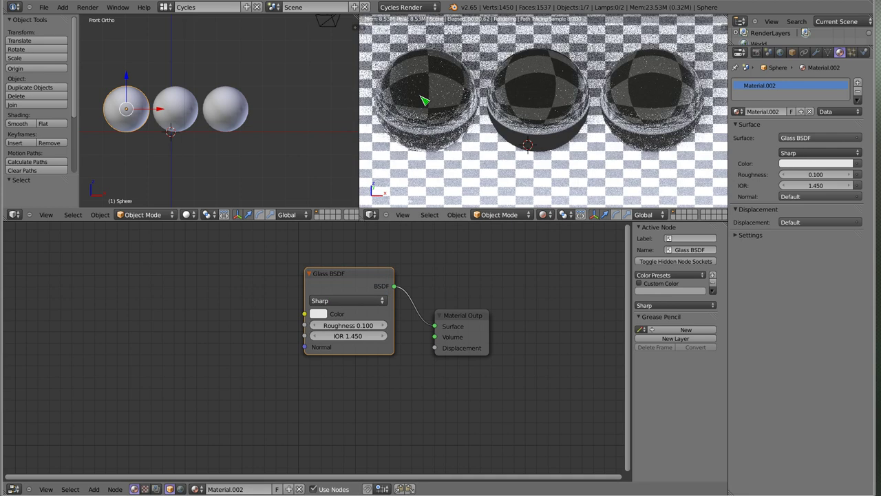
{"action": "left_click", "coordinate": [338, 301]}
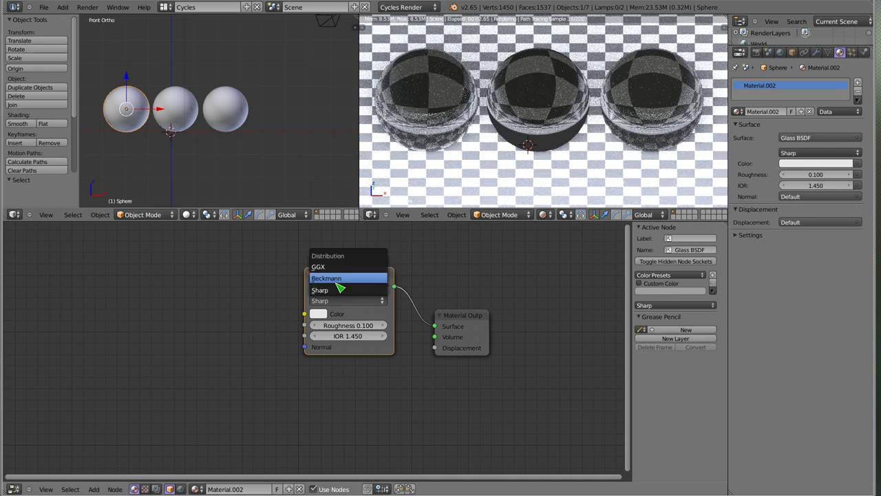
{"action": "left_click", "coordinate": [338, 280]}
{"action": "left_click", "coordinate": [346, 301]}
{"action": "left_click", "coordinate": [344, 278]}
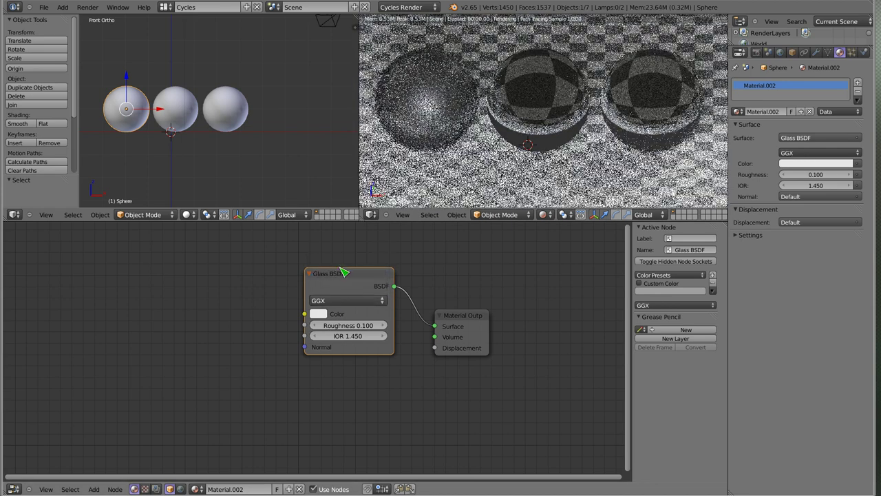
{"action": "left_click", "coordinate": [341, 301]}
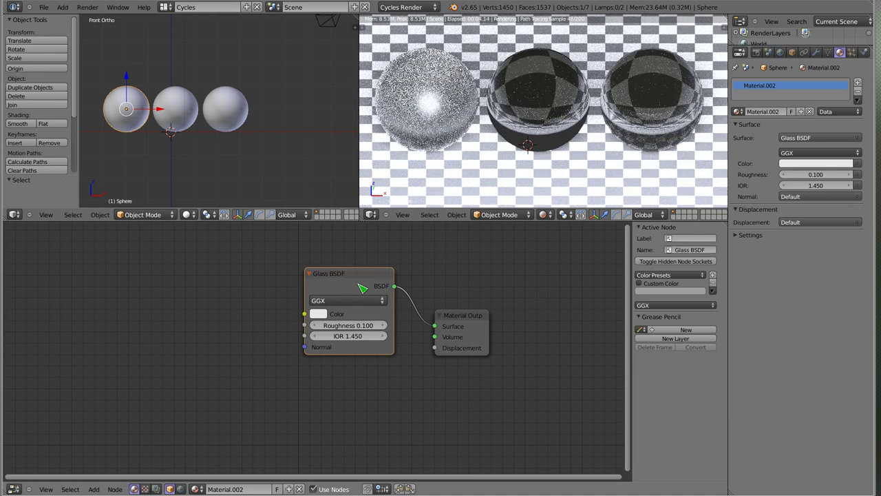
Step: Set the Glass BSDF roughness to 0
{"action": "left_click_drag", "start_coordinate": [360, 280], "coordinate": [354, 291]}
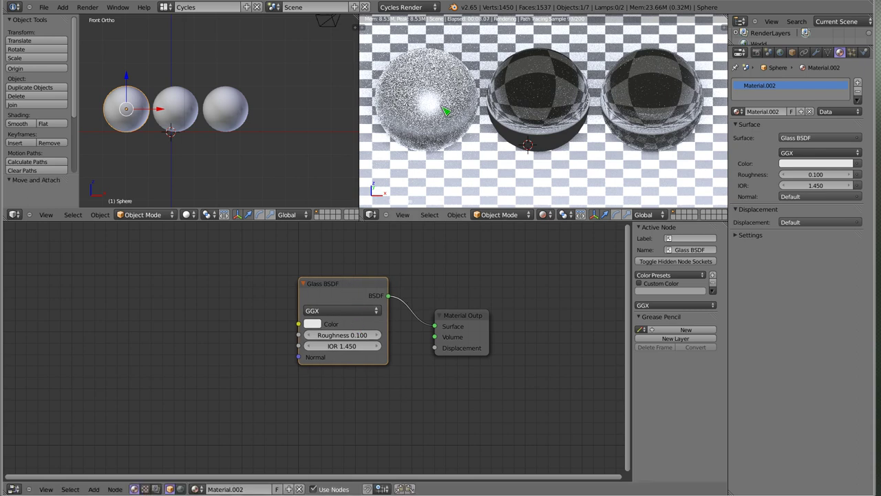
{"action": "left_click", "coordinate": [338, 335]}
{"action": "type", "text": "0"}
{"action": "key", "text": "Return"}
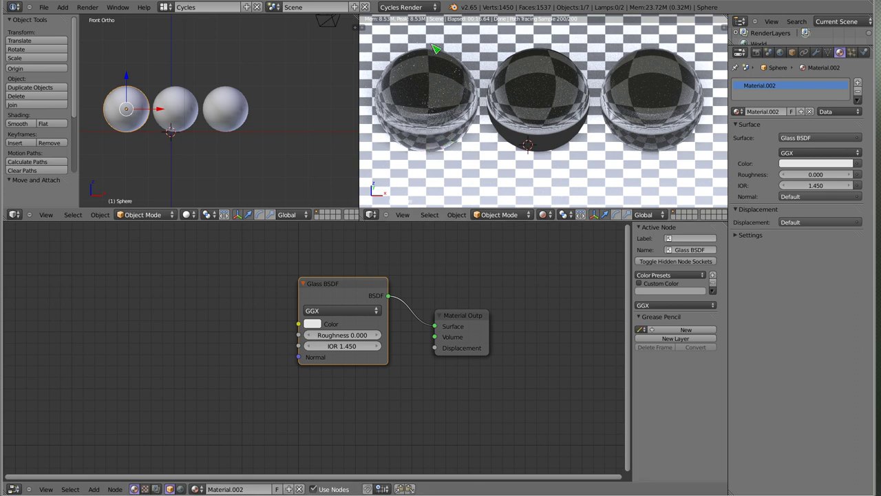
Step: Select the middle sphere and reposition its Refraction BSDF node in the node editor
{"action": "right_click", "coordinate": [189, 109]}
{"action": "right_click", "coordinate": [184, 117]}
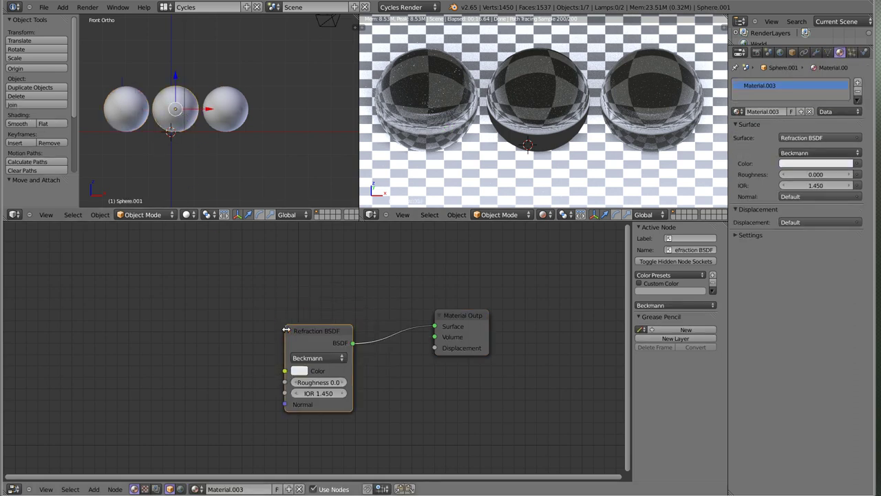
{"action": "left_click_drag", "start_coordinate": [320, 332], "coordinate": [324, 314]}
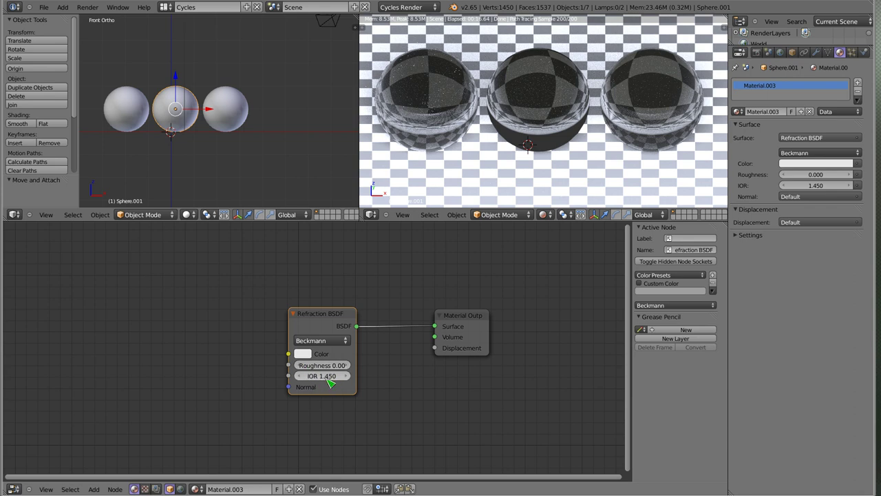
{"action": "left_click", "coordinate": [332, 316]}
{"action": "key", "text": "g"}
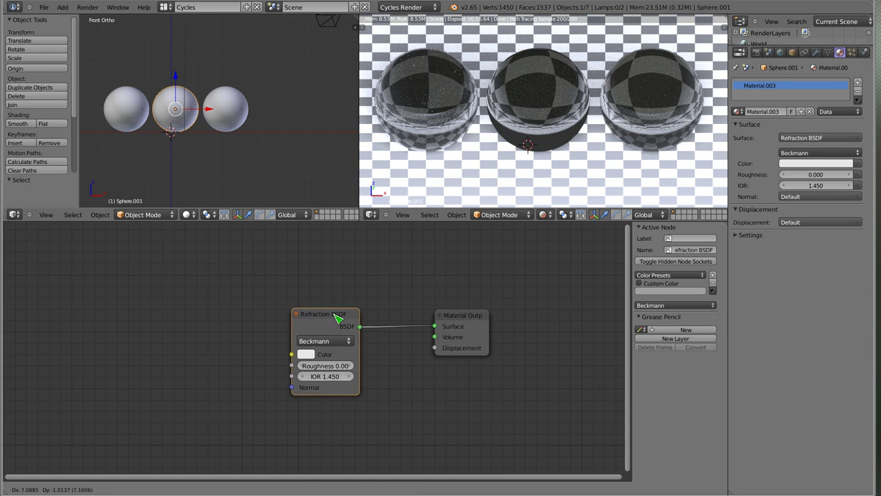
{"action": "left_click", "coordinate": [332, 314]}
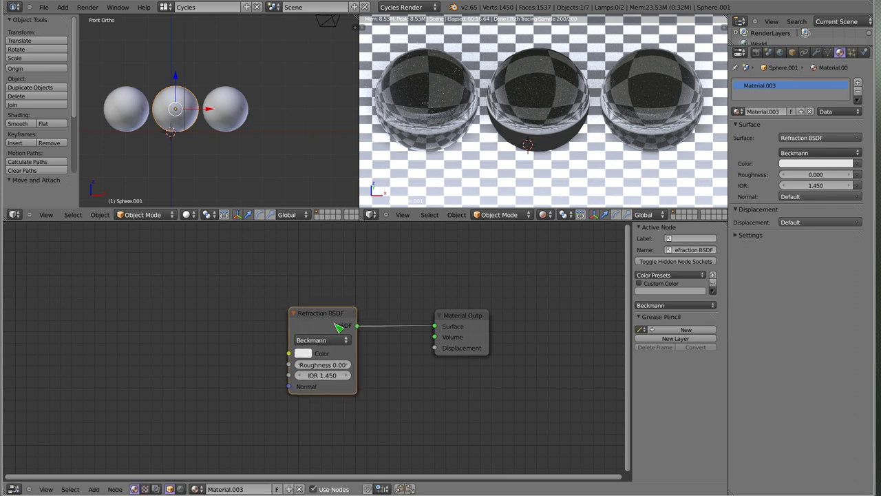
Step: Select the right sphere and set its Mix Shader Fac to 1.000, trying 0.000 first
{"action": "right_click", "coordinate": [648, 110]}
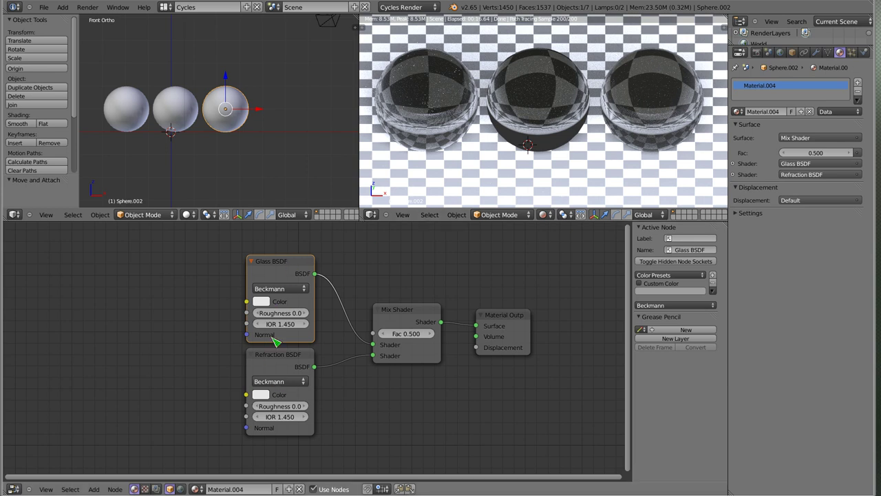
{"action": "left_click_drag", "start_coordinate": [414, 309], "coordinate": [421, 304]}
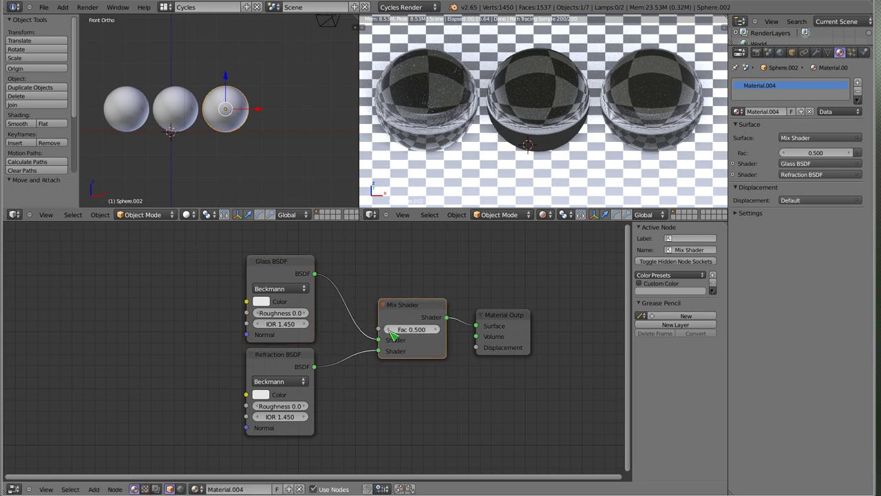
{"action": "left_click_drag", "start_coordinate": [394, 334], "coordinate": [405, 332]}
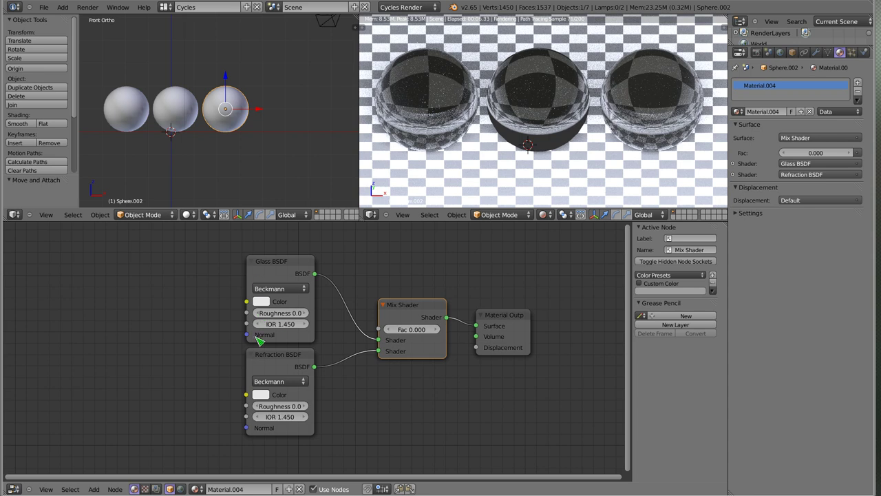
{"action": "left_click", "coordinate": [436, 336]}
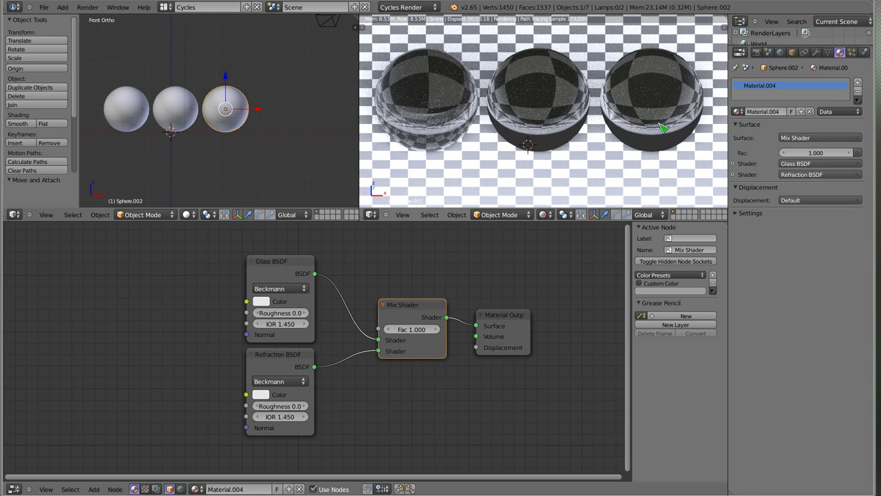
{"action": "middle_click_drag", "start_coordinate": [480, 274], "coordinate": [483, 285]}
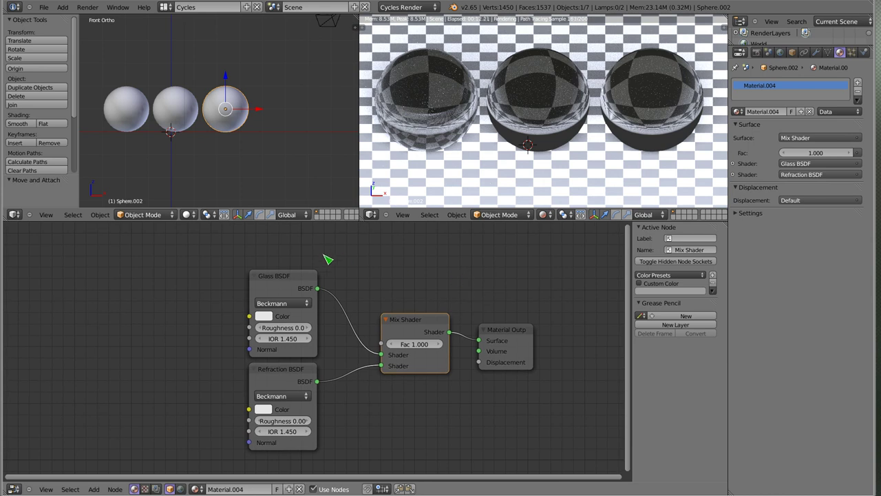
Step: Add a Fresnel node above the Glass BSDF and link its Fac to the Mix Shader factor
{"action": "key", "text": "shift+a"}
{"action": "mouse_move", "coordinate": [296, 227]}
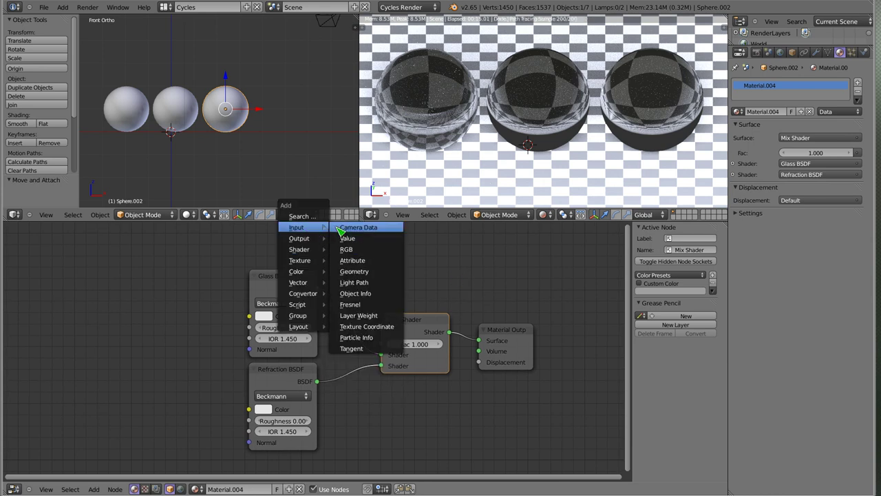
{"action": "left_click", "coordinate": [372, 311]}
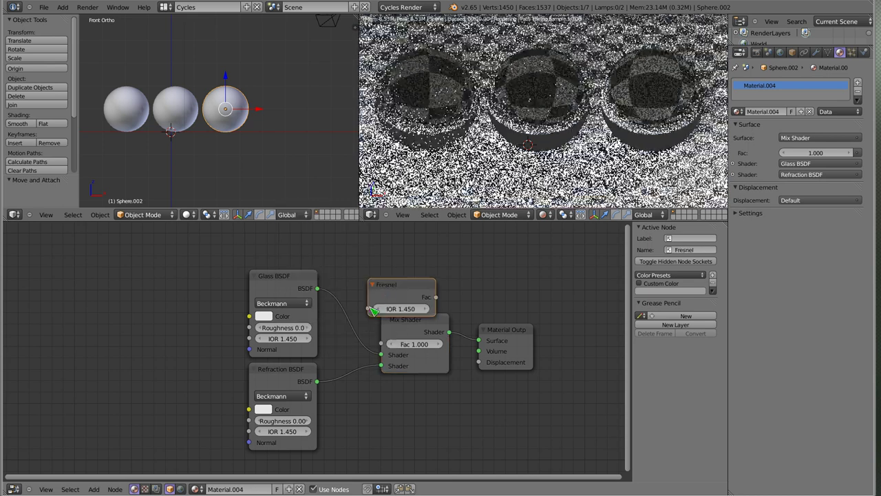
{"action": "left_click", "coordinate": [310, 484]}
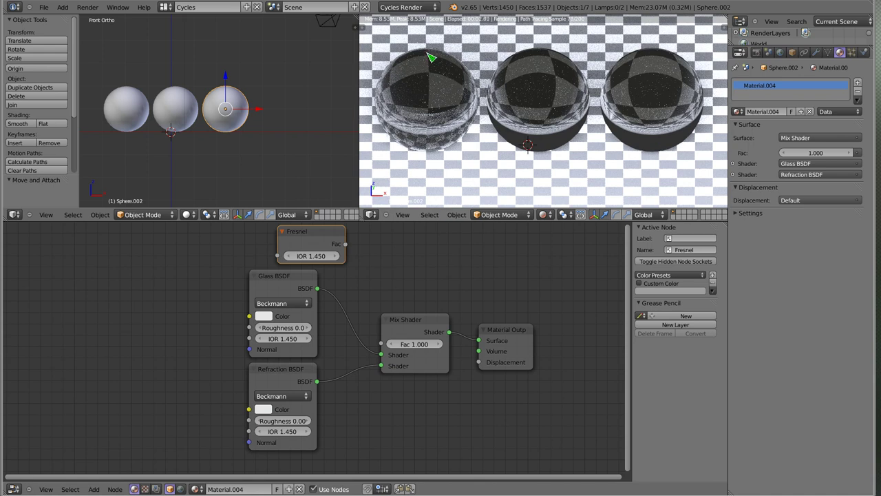
{"action": "left_click_drag", "start_coordinate": [344, 244], "coordinate": [381, 345]}
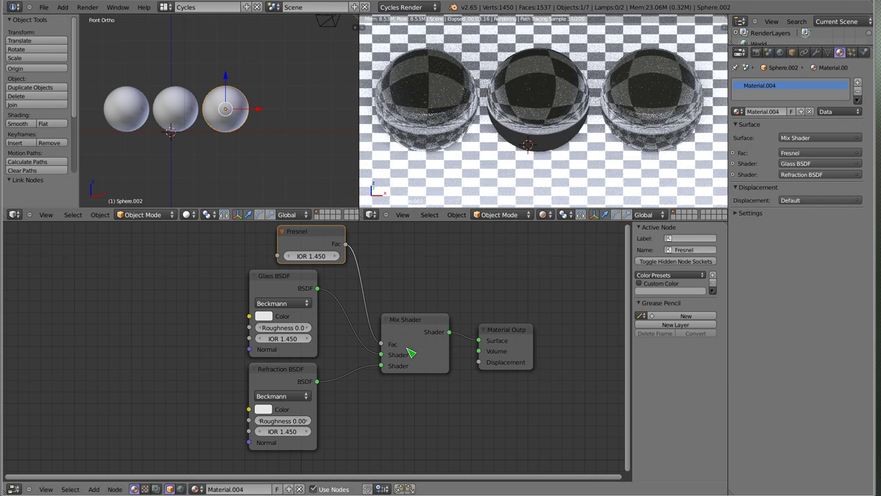
Step: Set the Fresnel IOR to 1, then raise it to 45.4
{"action": "left_click", "coordinate": [312, 256]}
{"action": "type", "text": "1"}
{"action": "key", "text": "Return"}
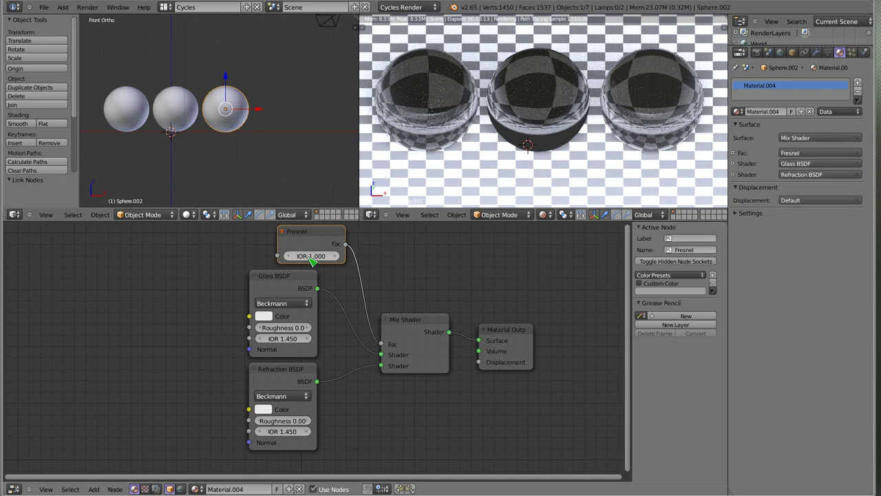
{"action": "left_click_drag", "start_coordinate": [312, 255], "coordinate": [379, 281]}
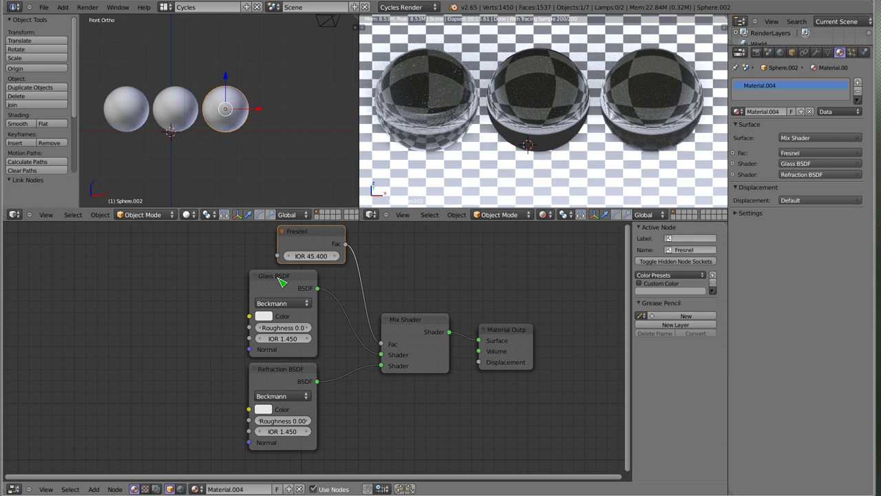
Step: Swap the Mix Shader inputs so Refraction comes first, and set the Fresnel IOR to 2.000
{"action": "left_click_drag", "start_coordinate": [381, 355], "coordinate": [382, 366]}
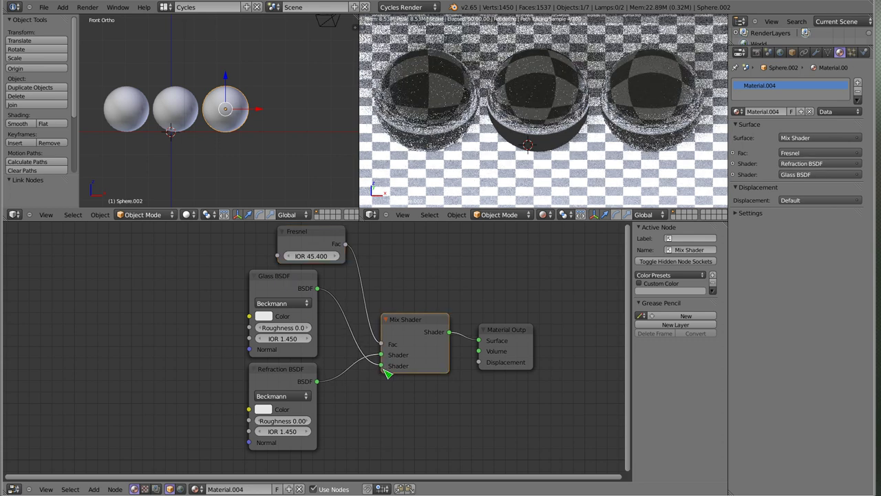
{"action": "left_click", "coordinate": [311, 256]}
{"action": "type", "text": "1"}
{"action": "key", "text": "Return"}
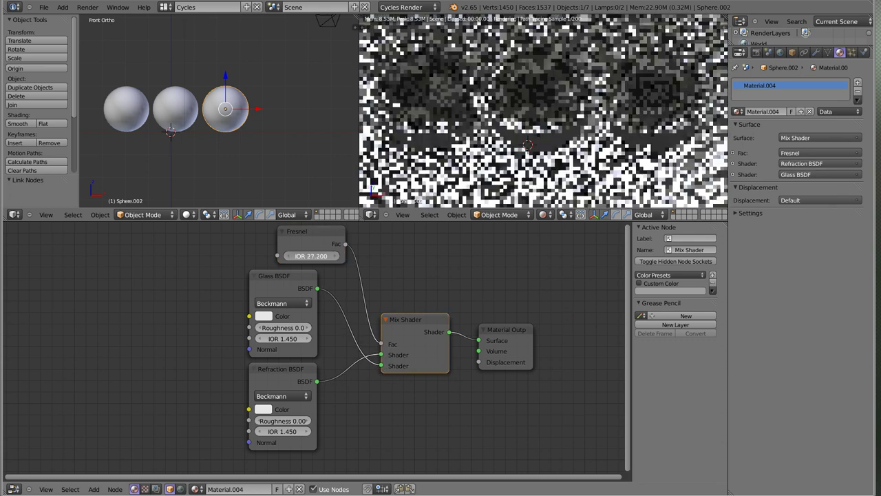
{"action": "left_click_drag", "start_coordinate": [343, 256], "coordinate": [386, 256]}
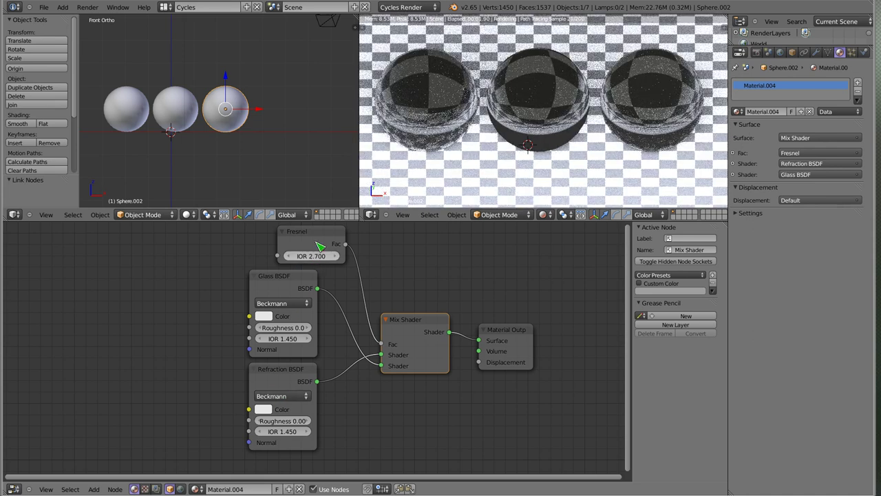
{"action": "left_click_drag", "start_coordinate": [310, 256], "coordinate": [394, 256]}
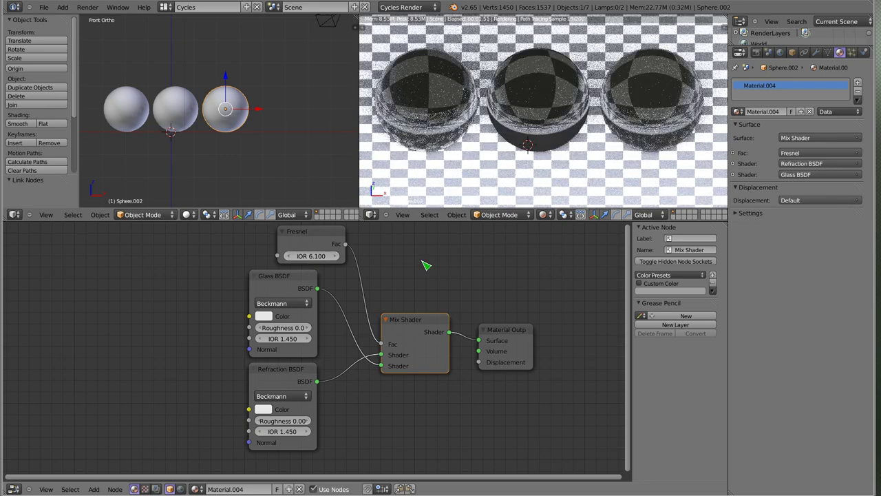
{"action": "left_click", "coordinate": [324, 256]}
{"action": "type", "text": "2"}
{"action": "key", "text": "Return"}
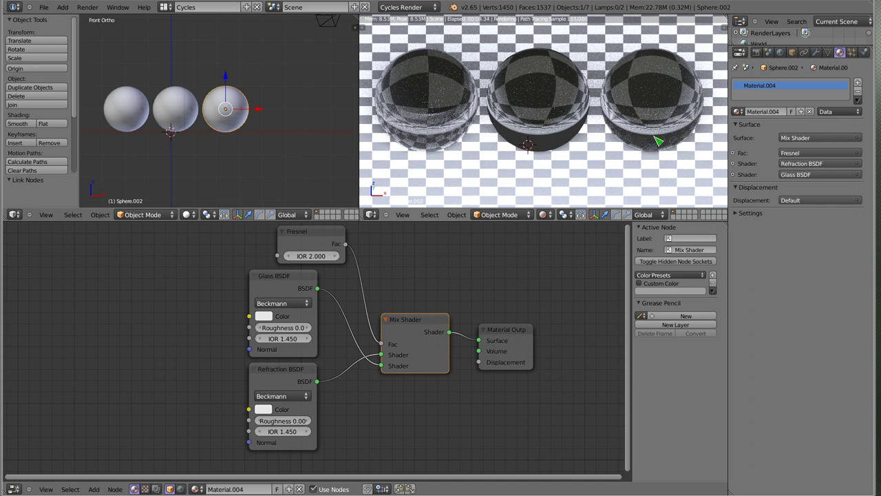
Step: Nudge the Refraction BSDF node slightly upward to tidy the node layout
{"action": "left_click", "coordinate": [282, 372]}
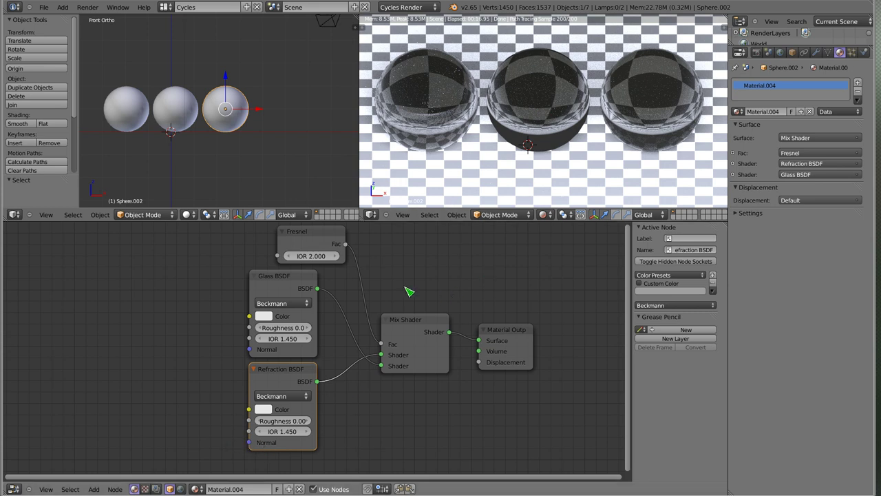
{"action": "left_click_drag", "start_coordinate": [283, 374], "coordinate": [286, 374]}
{"action": "left_click", "coordinate": [283, 372]}
{"action": "left_click_drag", "start_coordinate": [284, 373], "coordinate": [285, 371]}
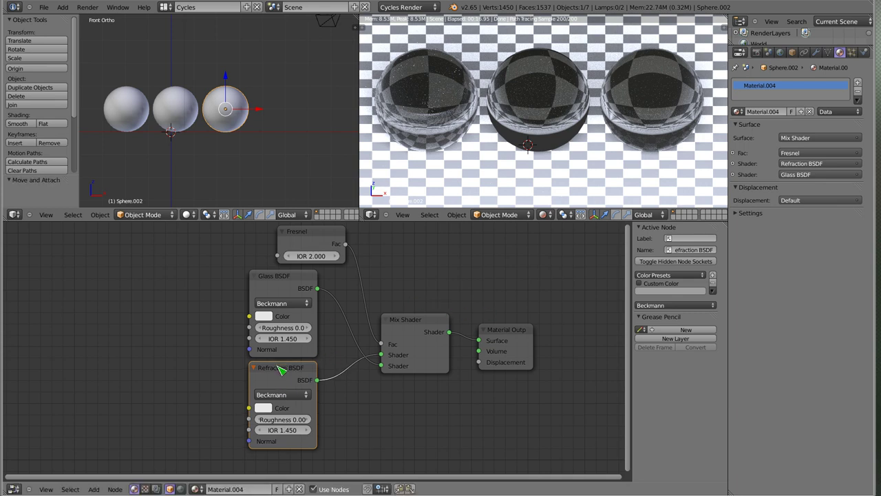